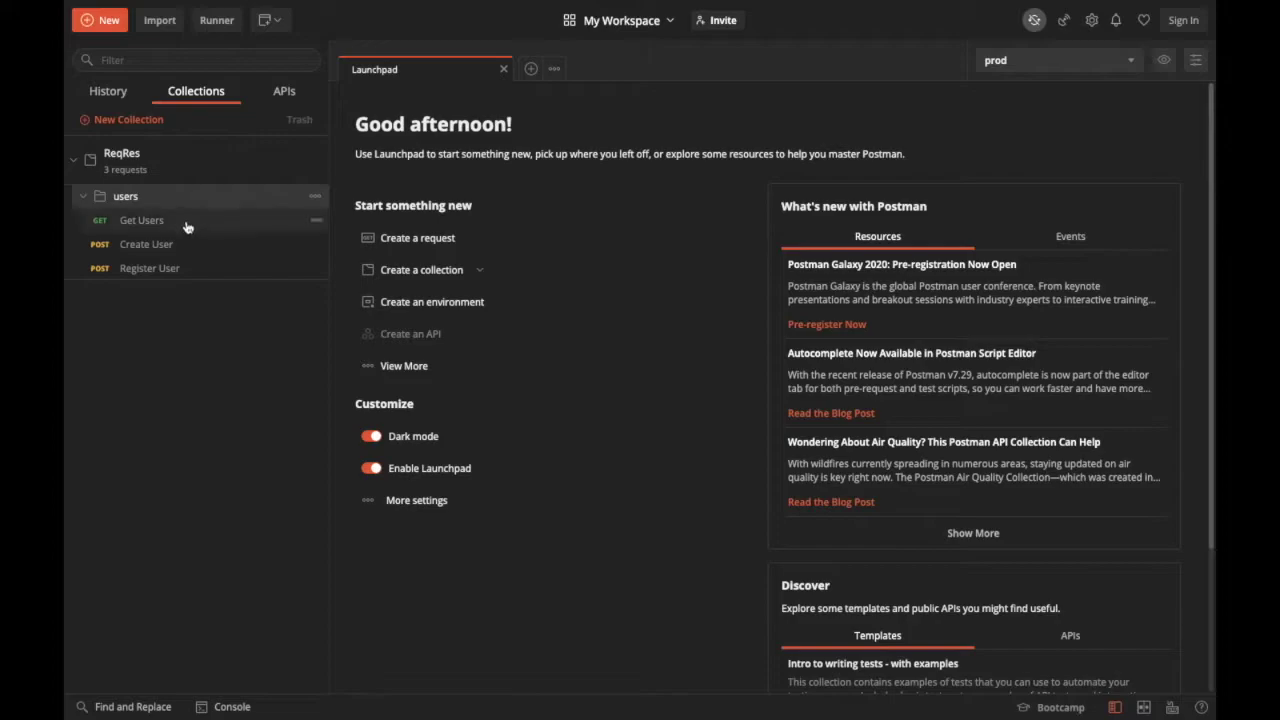
- Close the Launchpad and examine the test scripts of the Get Users and Create User requests
click(177, 244)
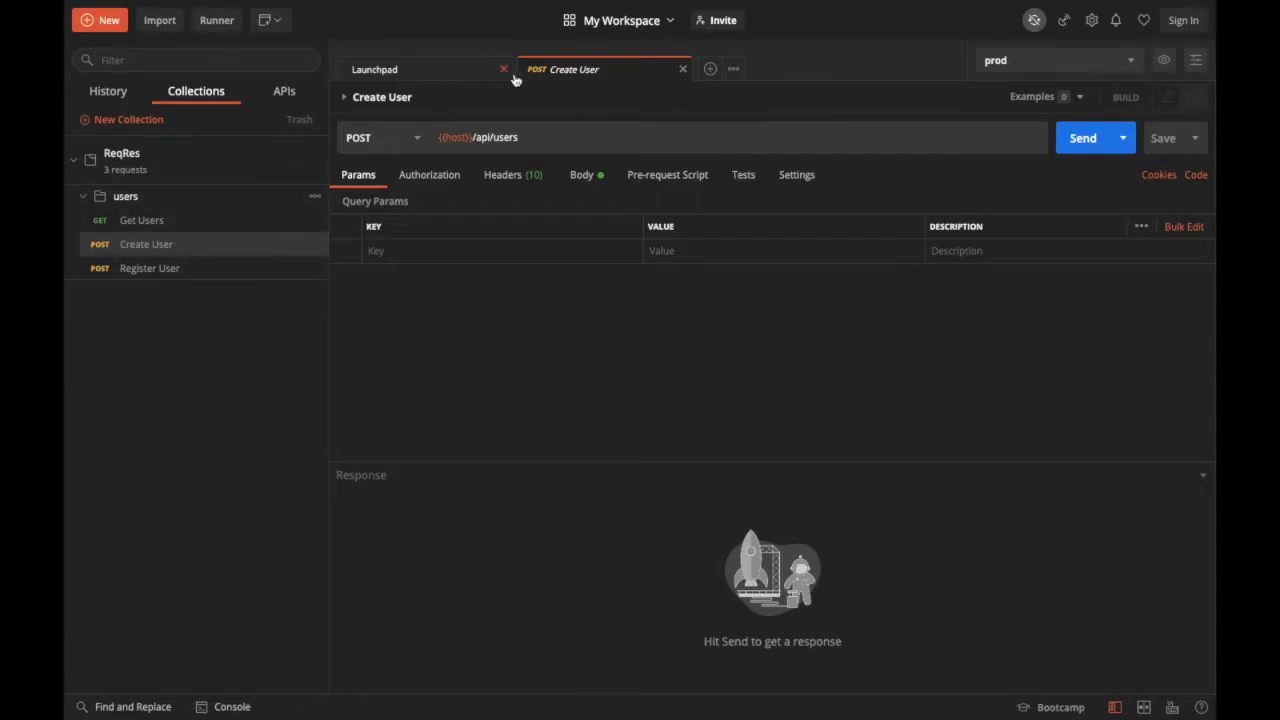
click(505, 73)
click(150, 222)
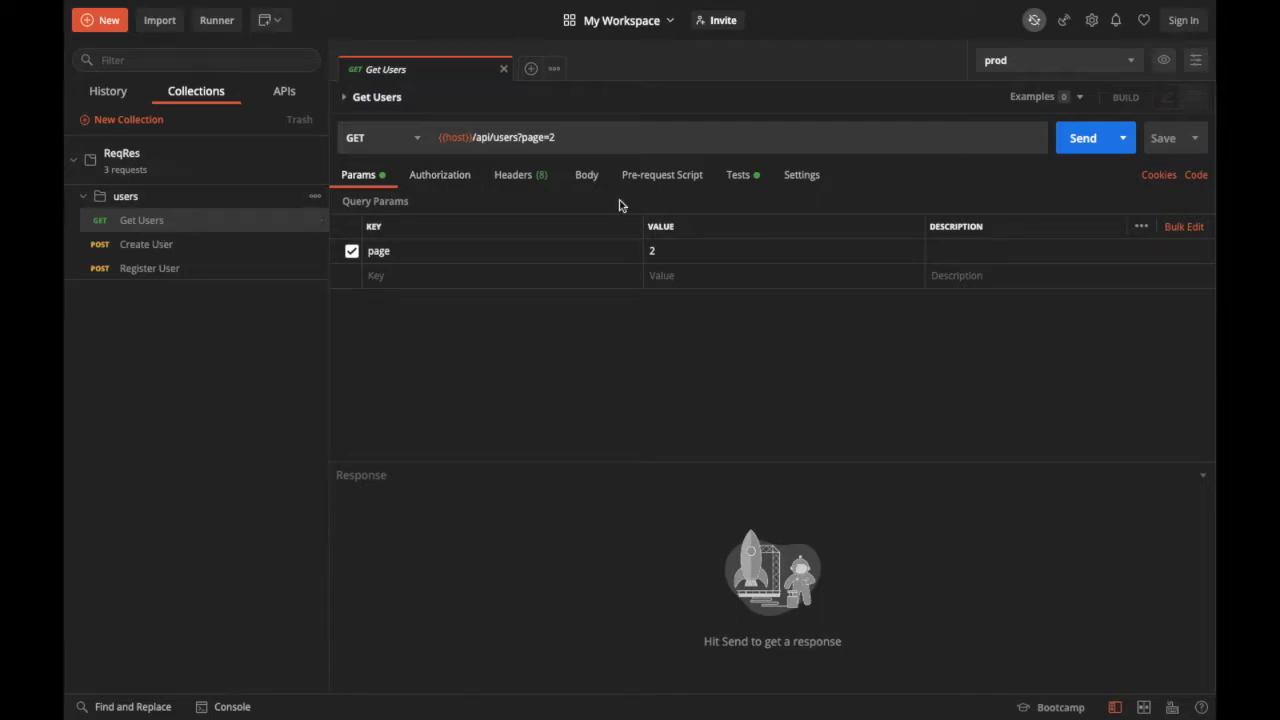
click(738, 175)
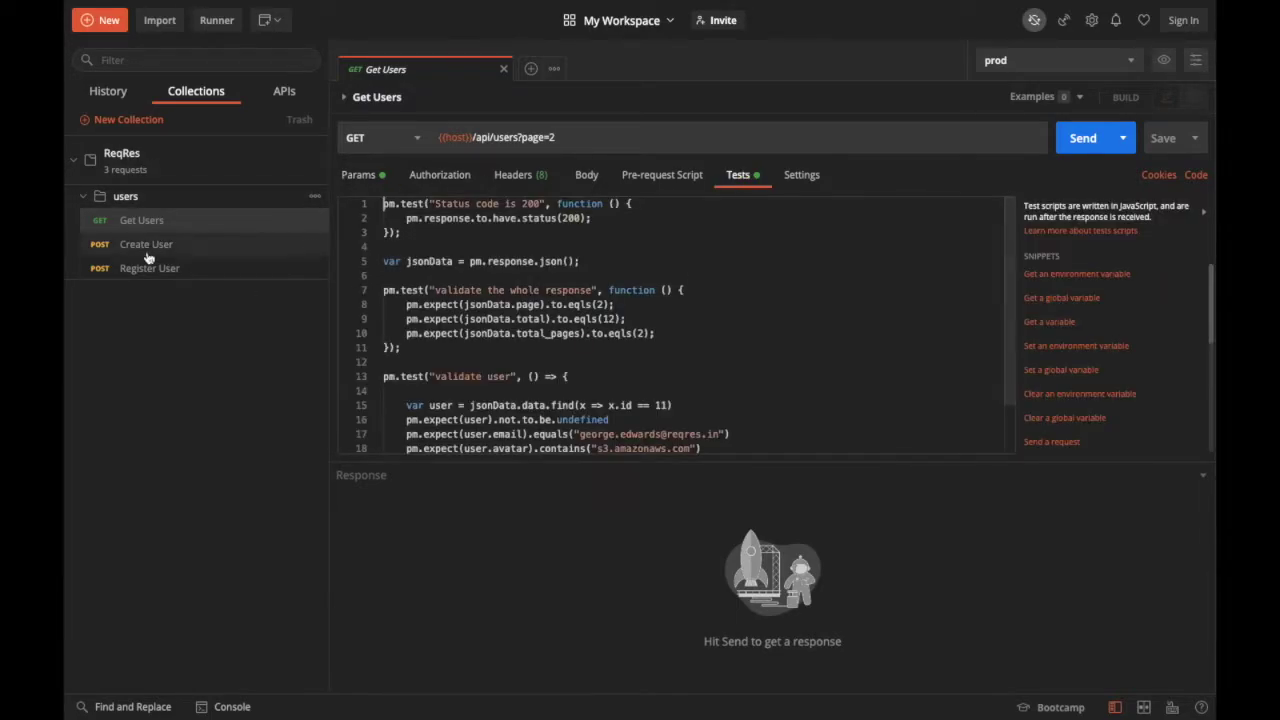
click(190, 248)
click(740, 175)
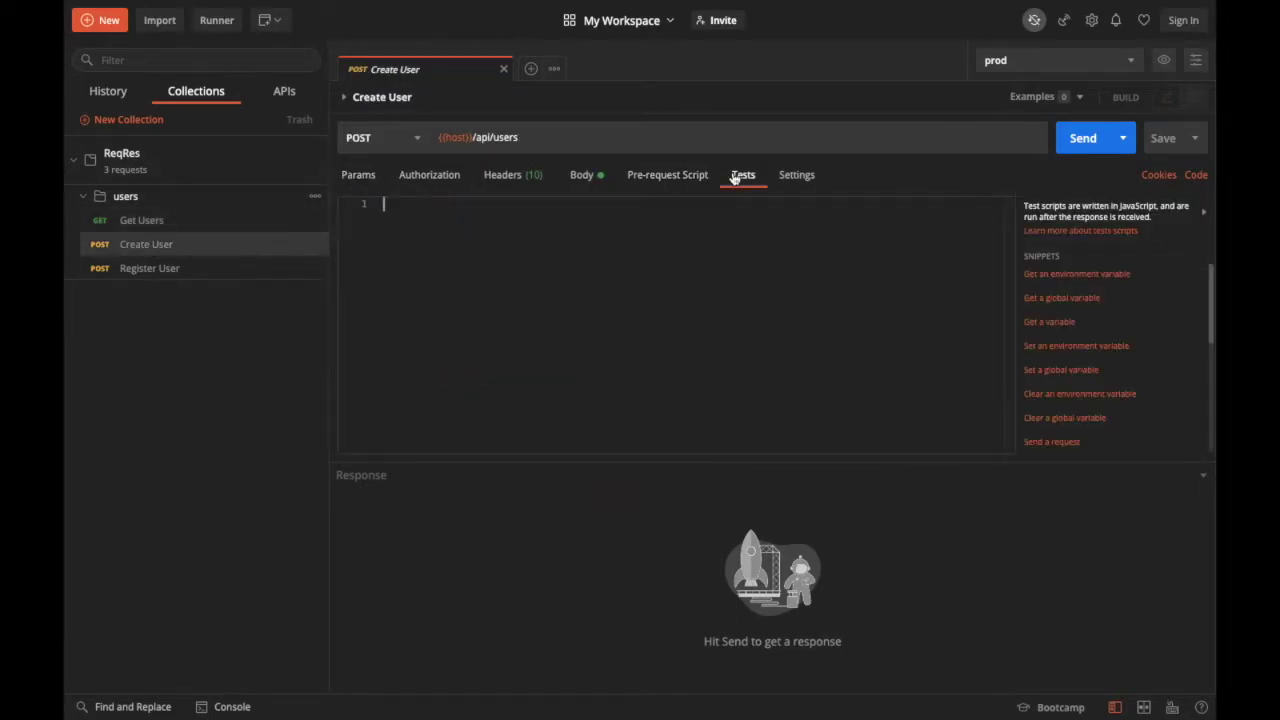
- In the Register User tests, insert the "Status code: Code is 200" snippet and remove the console.warn line
click(214, 276)
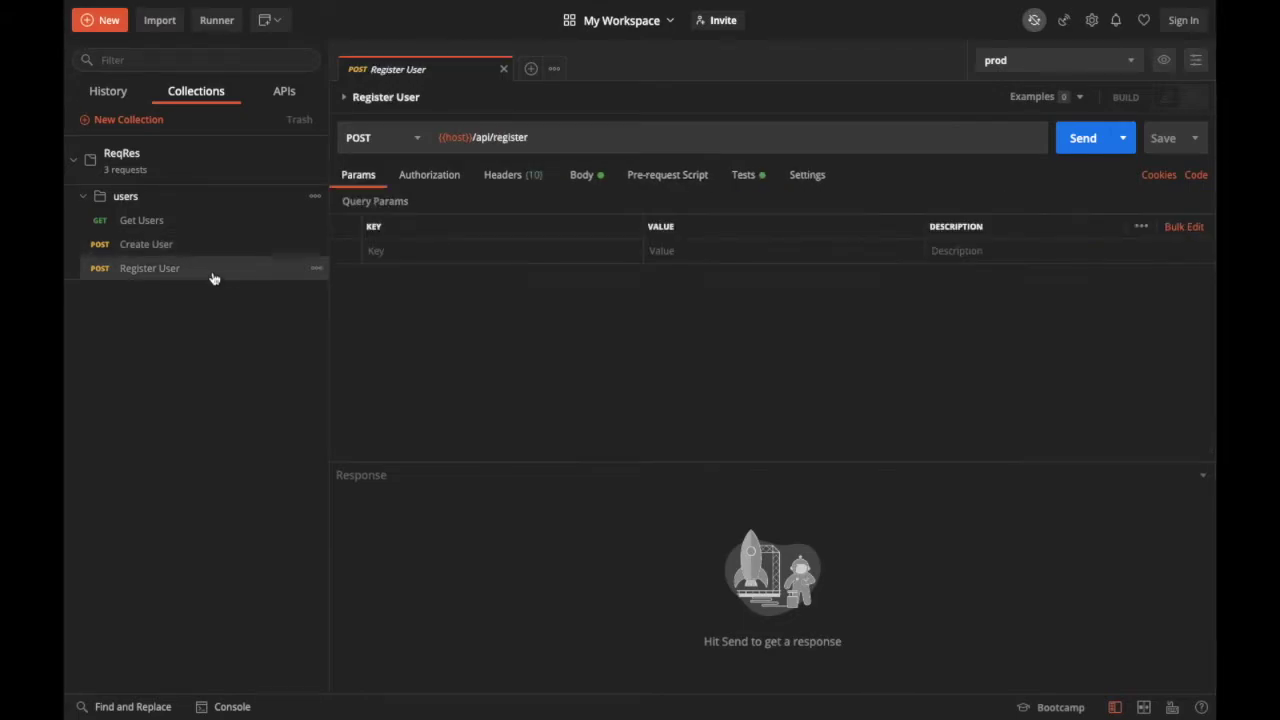
click(745, 175)
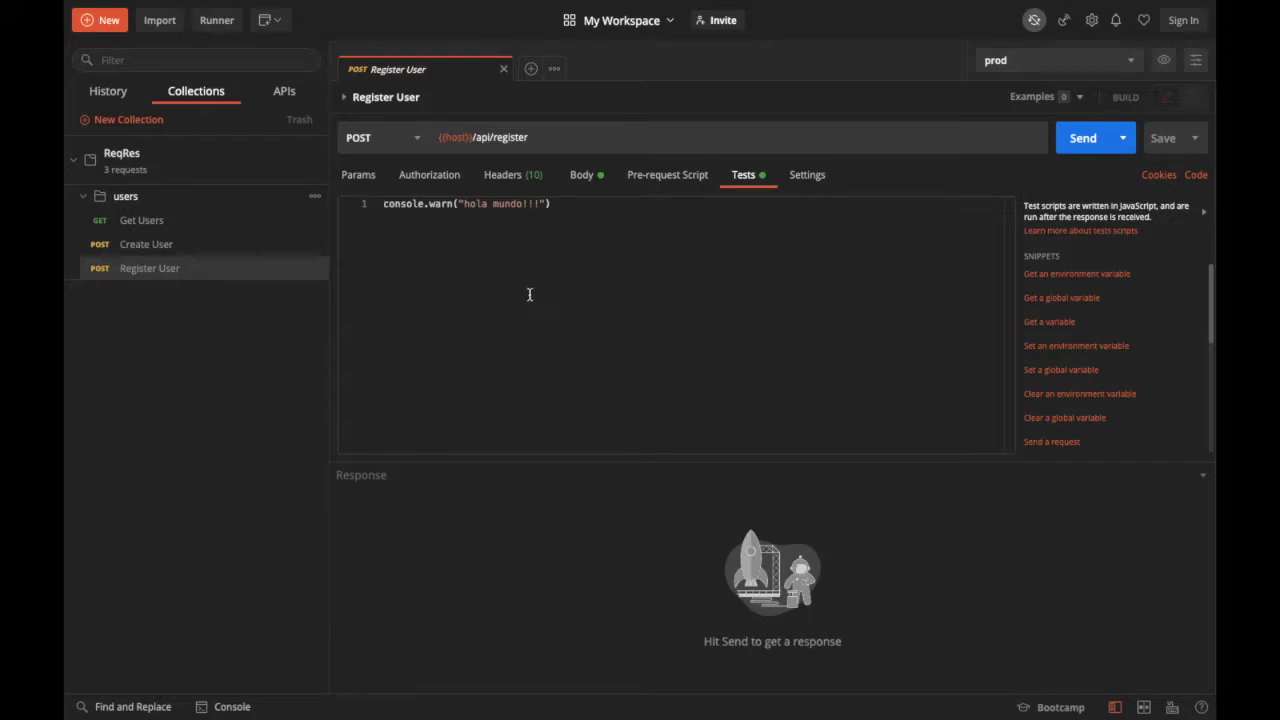
scroll(1110, 372, down, 3)
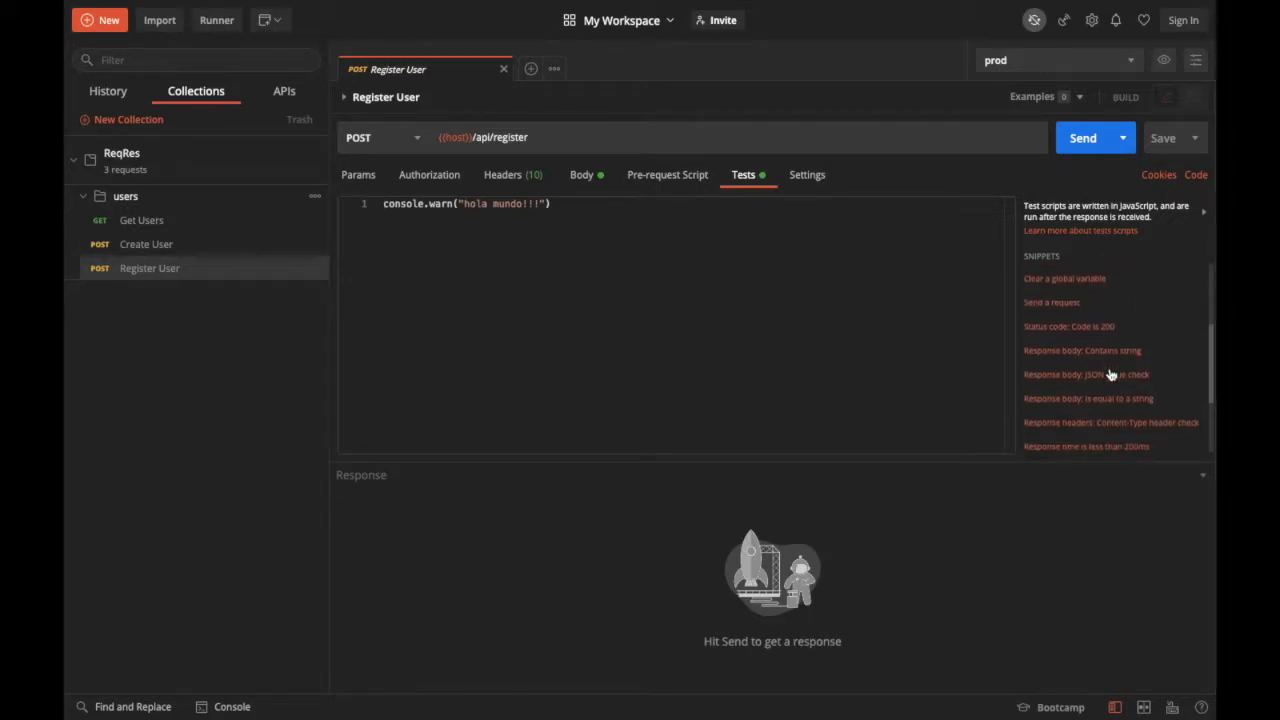
click(1069, 328)
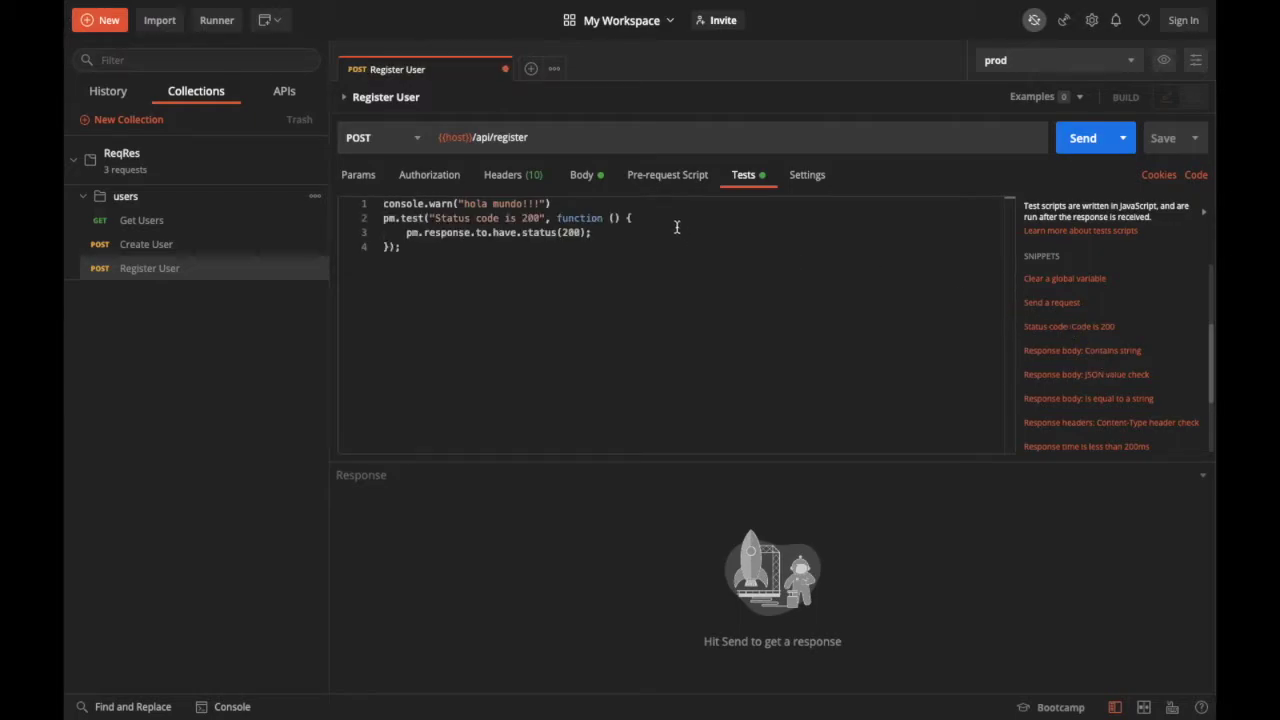
click(640, 203)
triple_click(640, 203)
key(BackSpace)
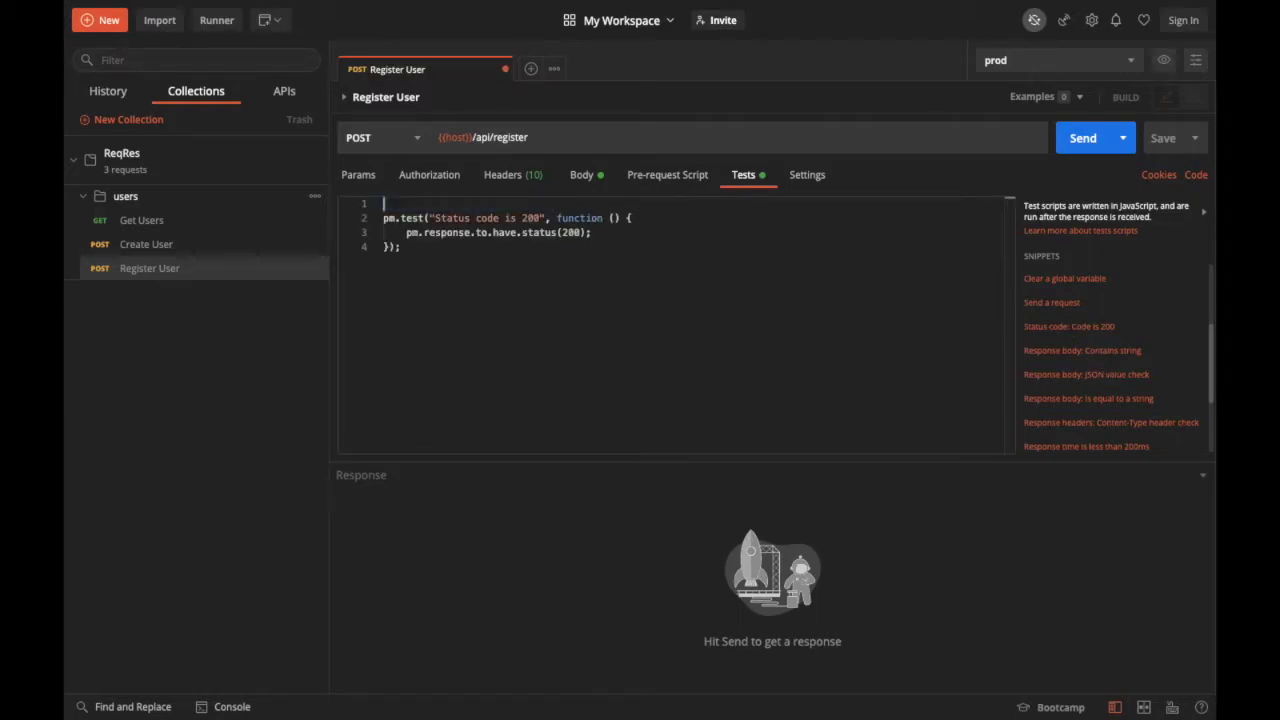
- Add the "Status code: Code is 200" snippet to the Create User request's tests
click(183, 249)
click(730, 183)
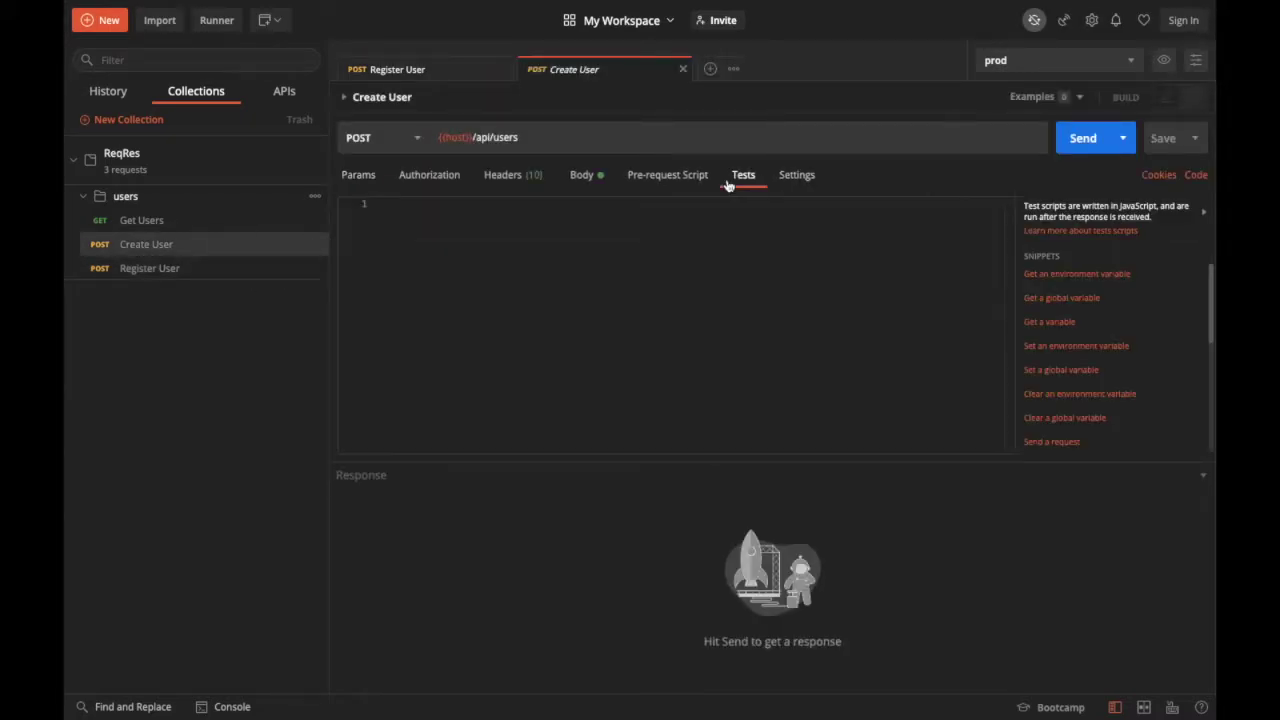
scroll(1088, 388, down, 1)
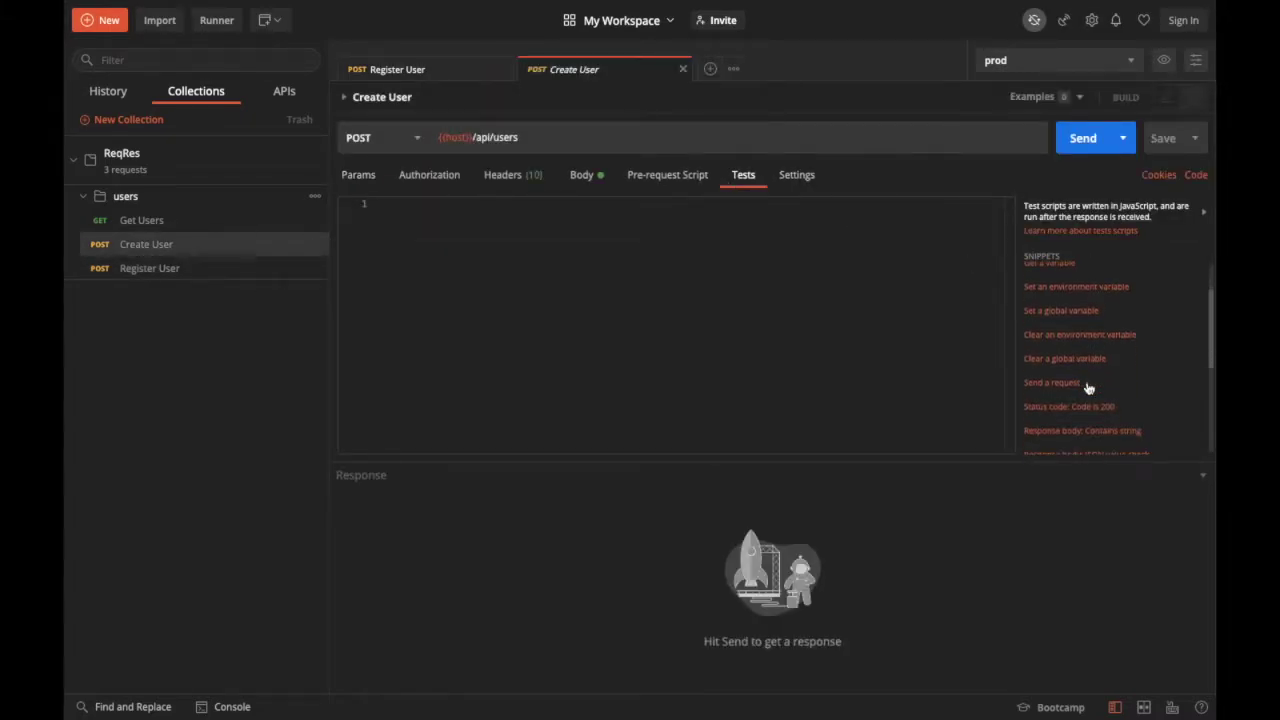
click(1067, 409)
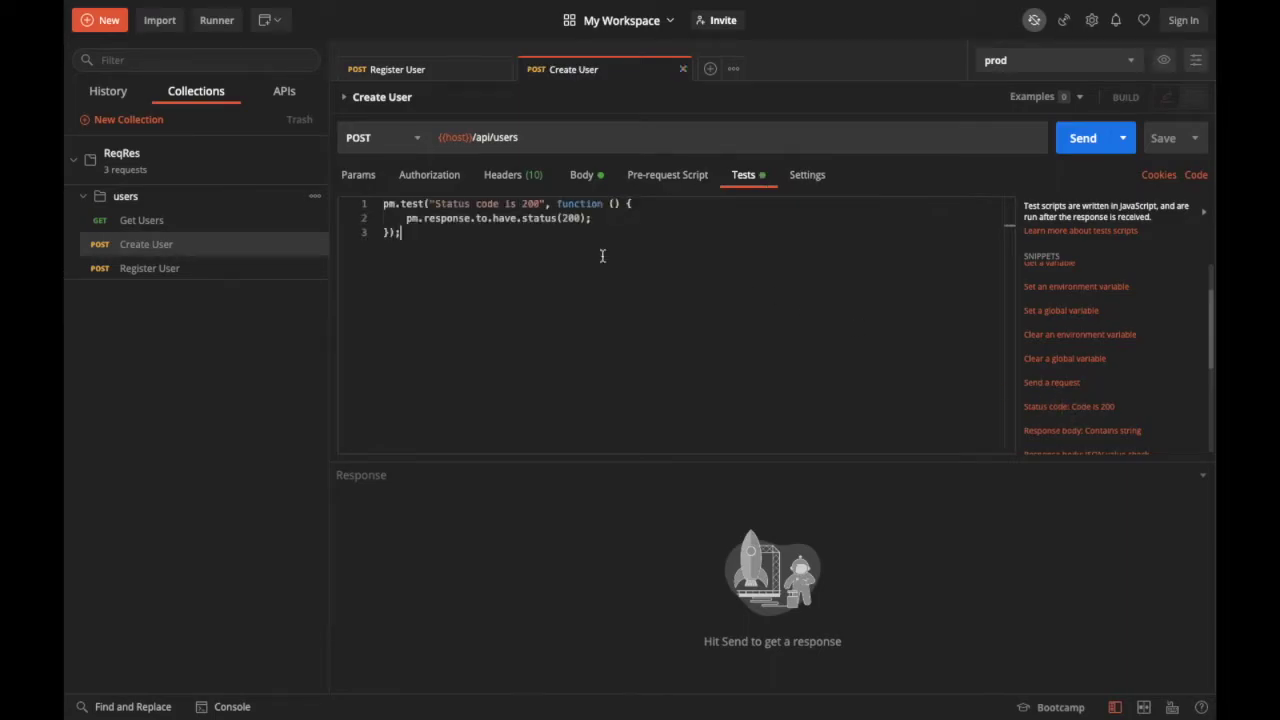
- Review the tests of the Get Users, Register User and Create User requests, and send the Get Users request
click(172, 220)
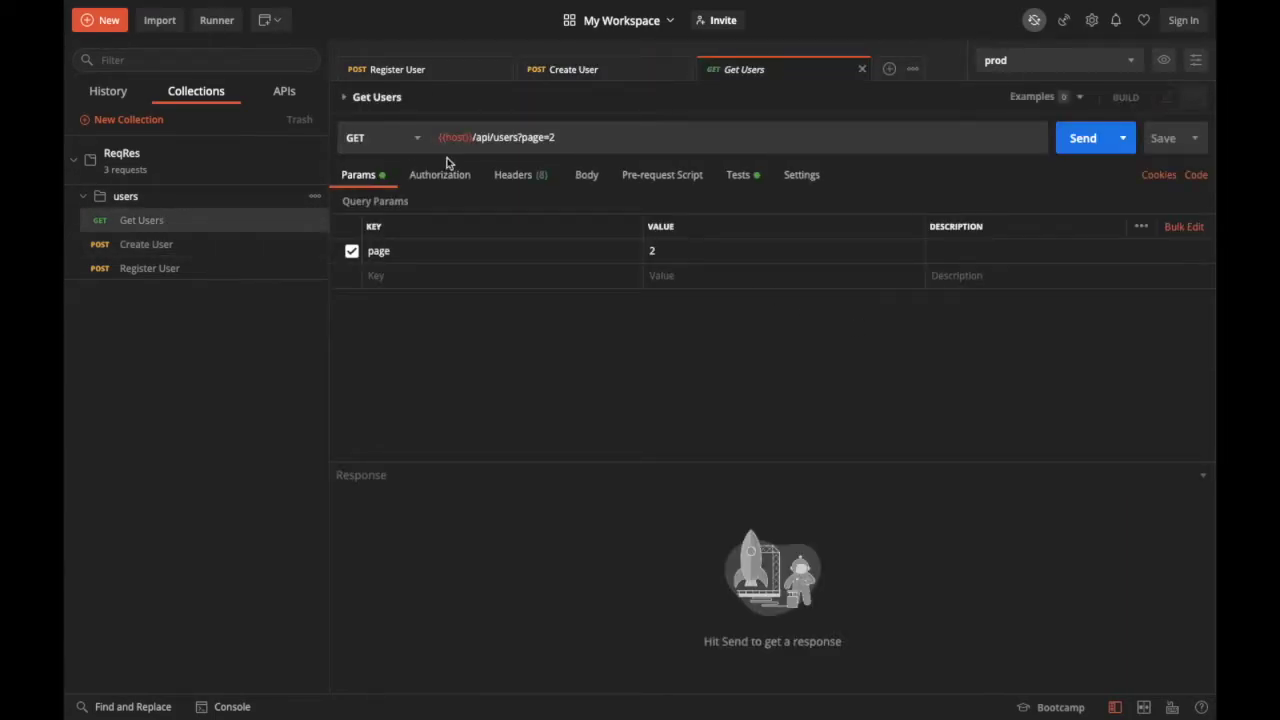
click(745, 175)
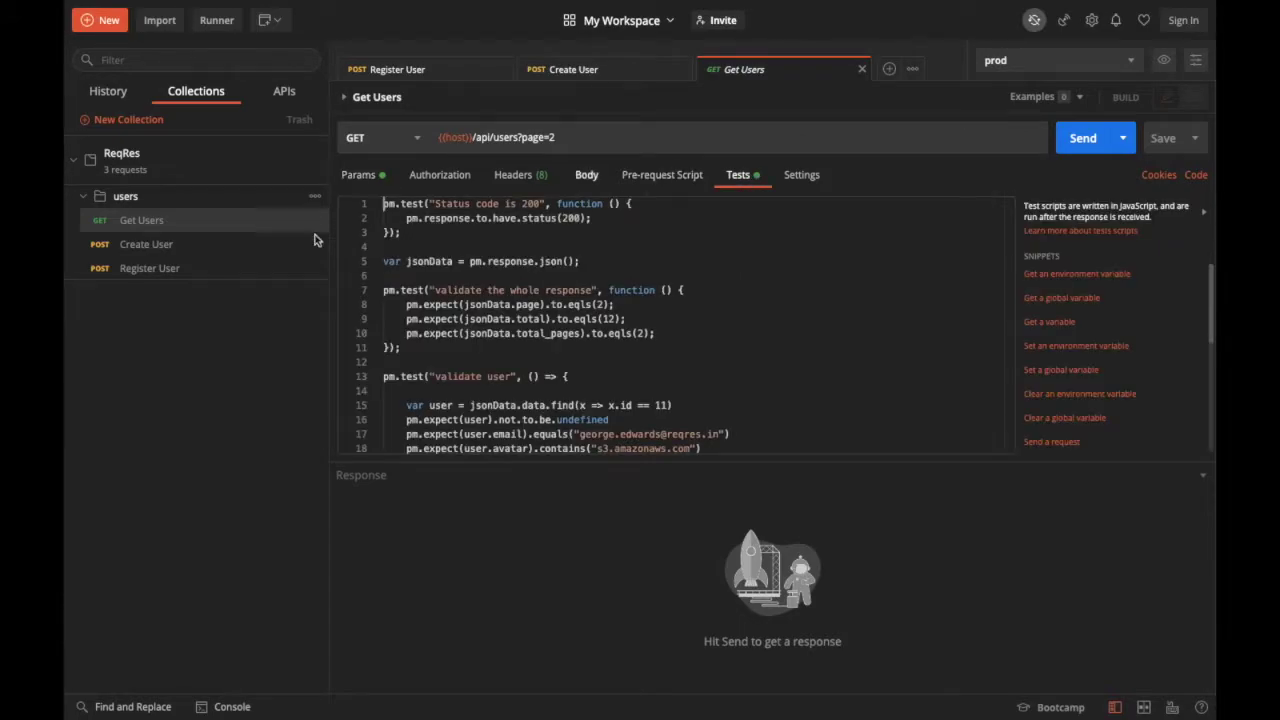
click(200, 246)
click(185, 276)
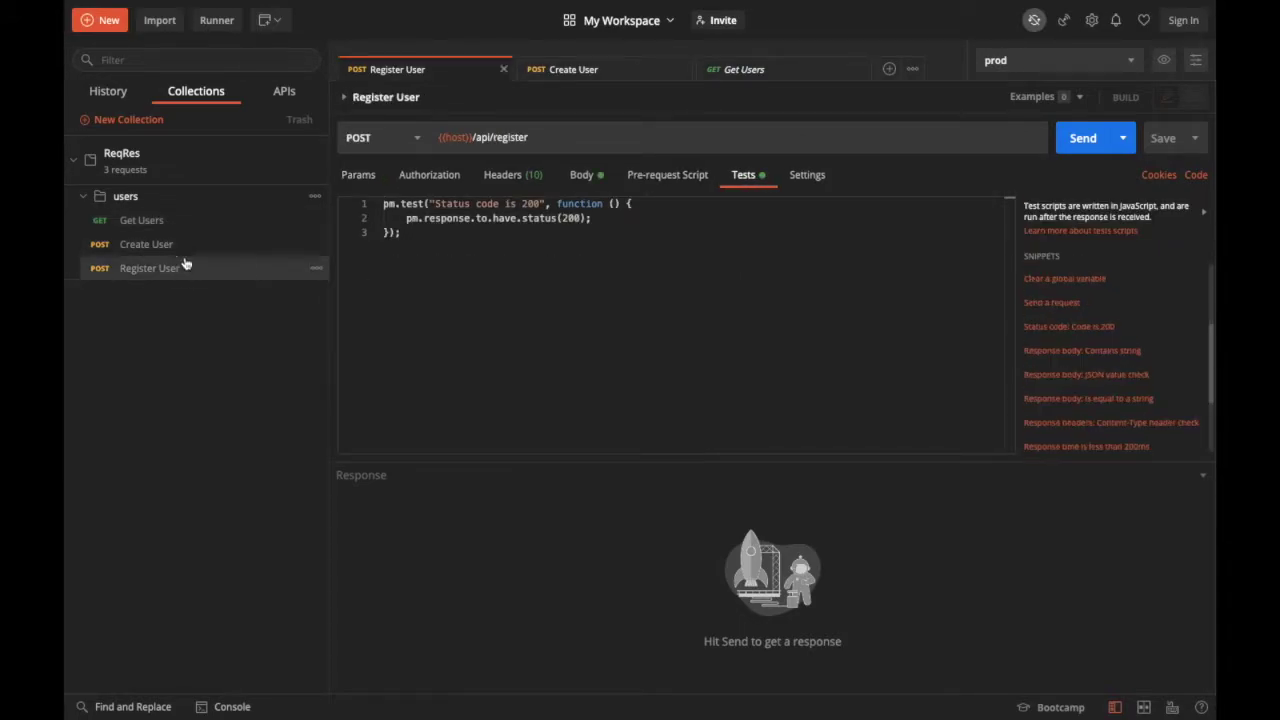
click(192, 248)
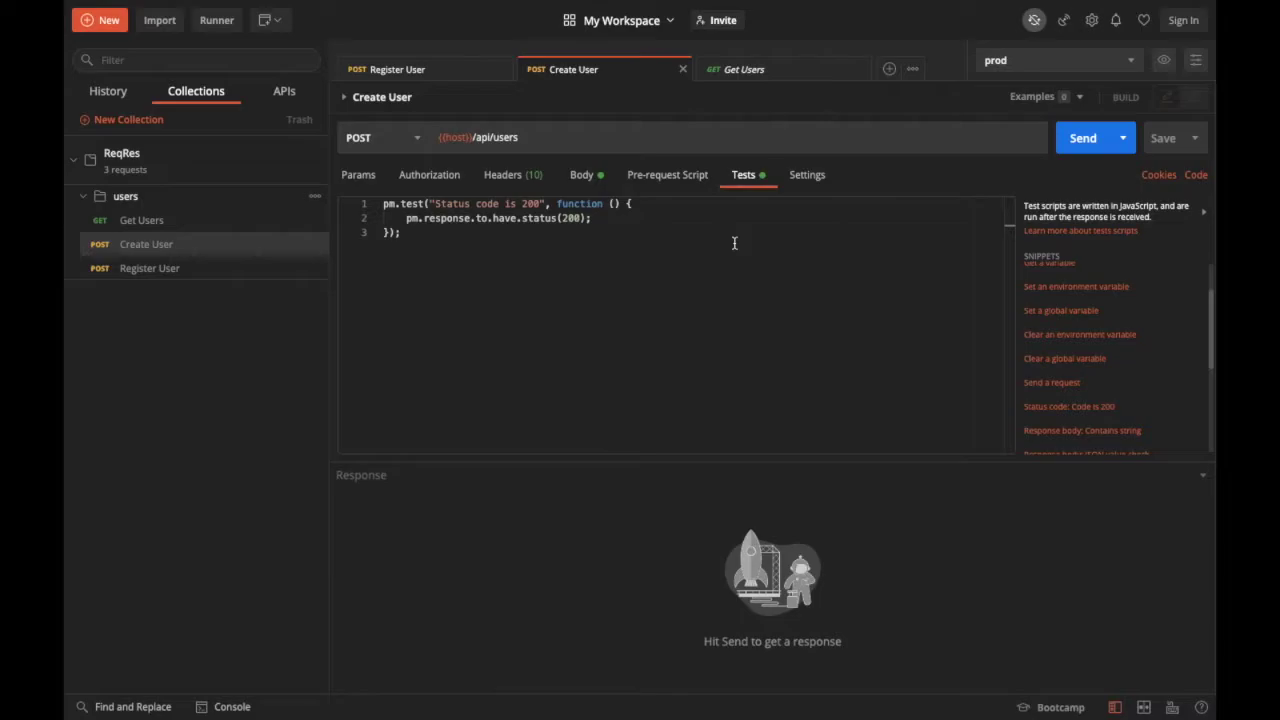
click(216, 222)
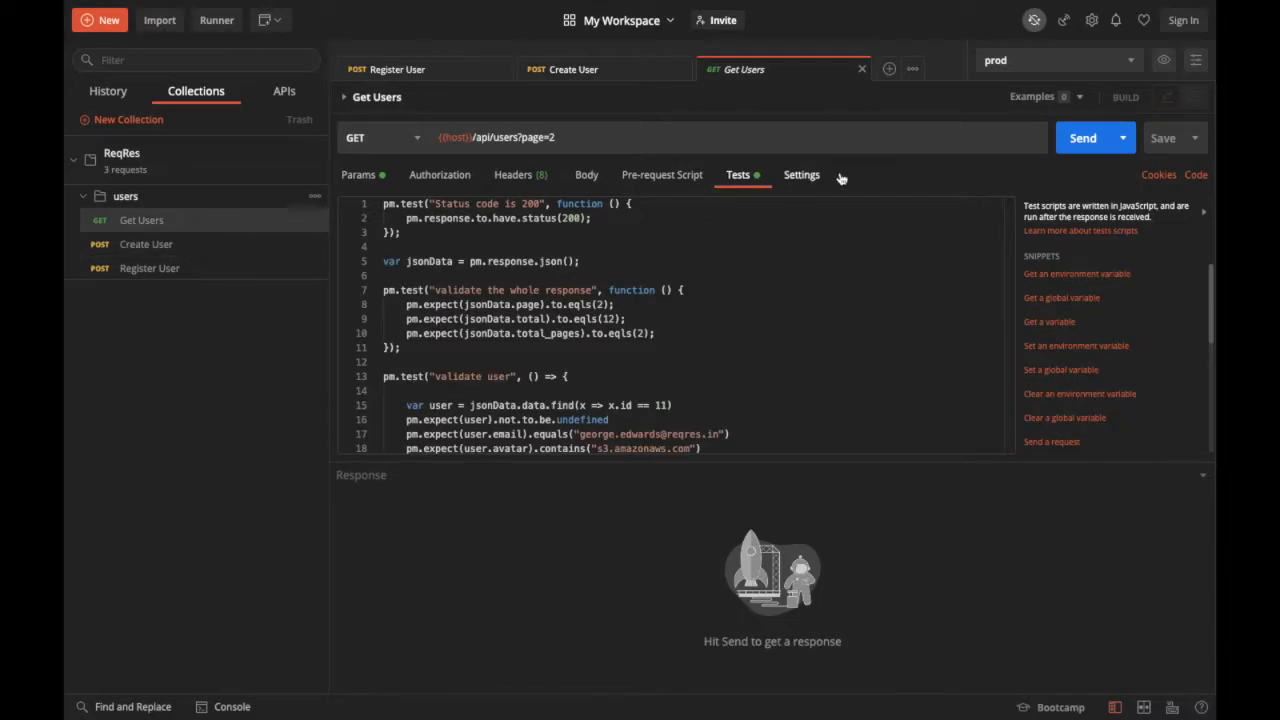
click(1078, 139)
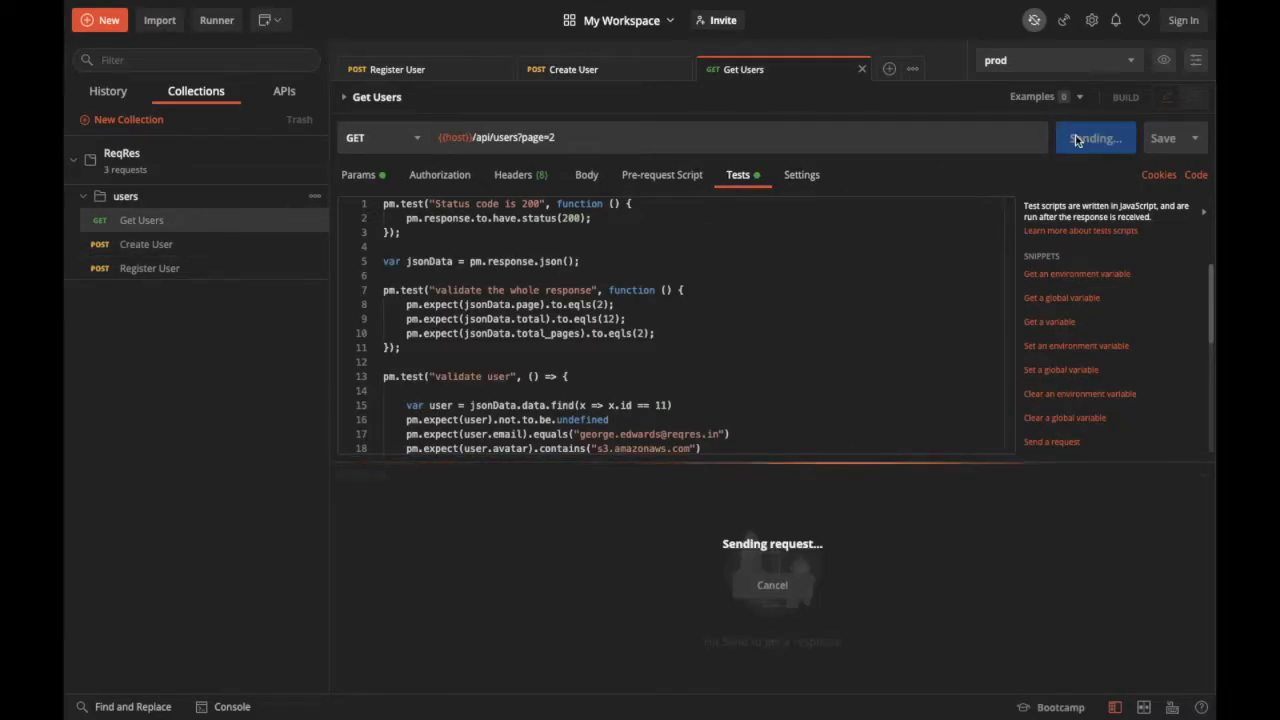
click(175, 268)
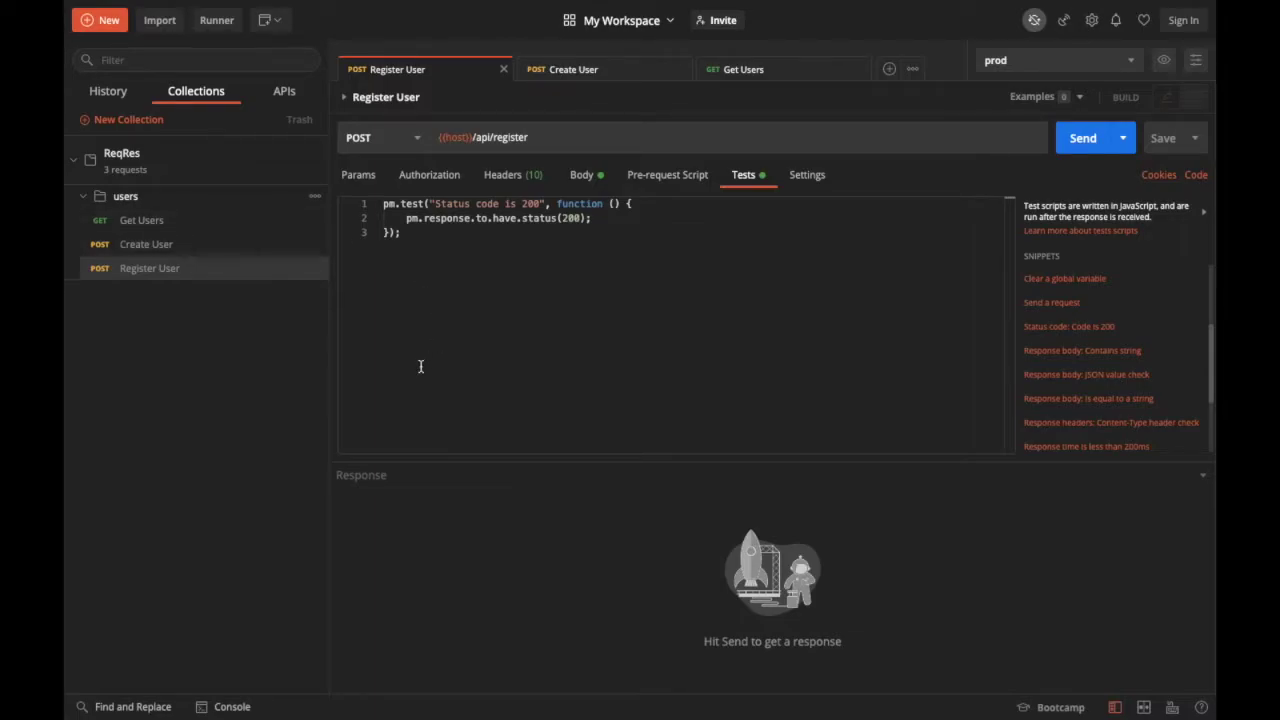
- Open the ReqRes collection's users folder in the Collection Runner and move Register User to the start of the run order
click(224, 18)
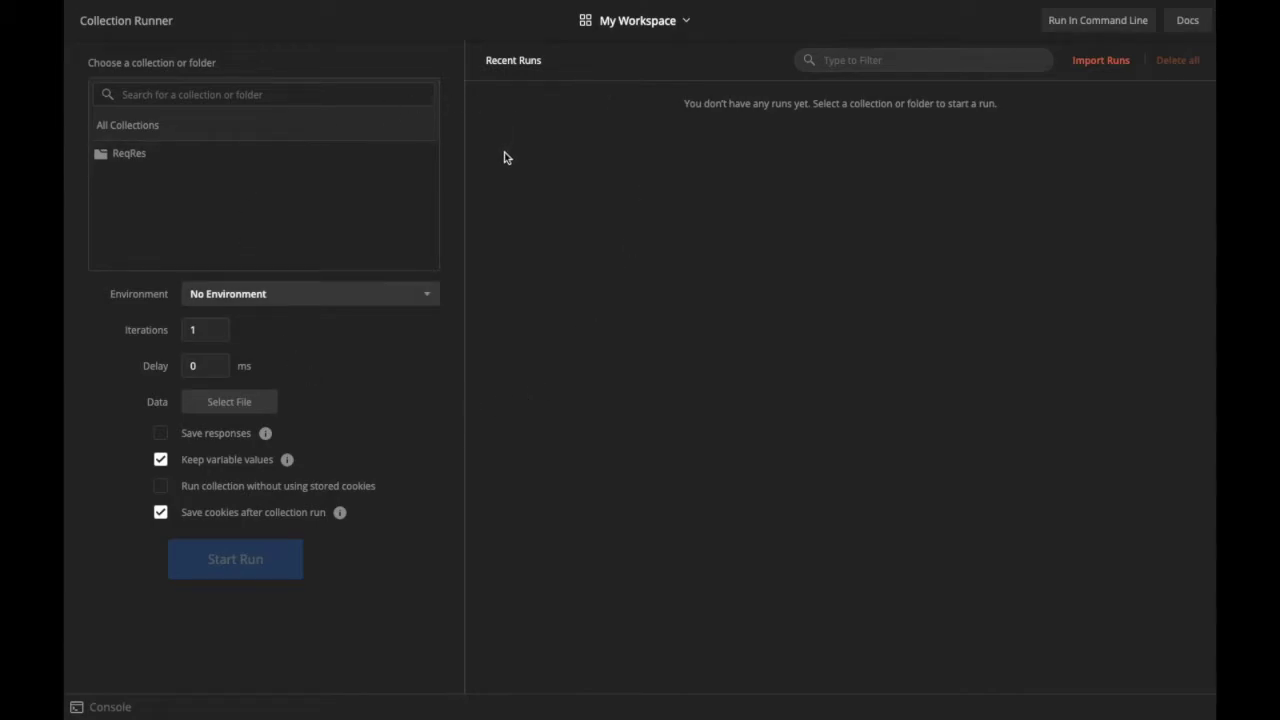
click(231, 162)
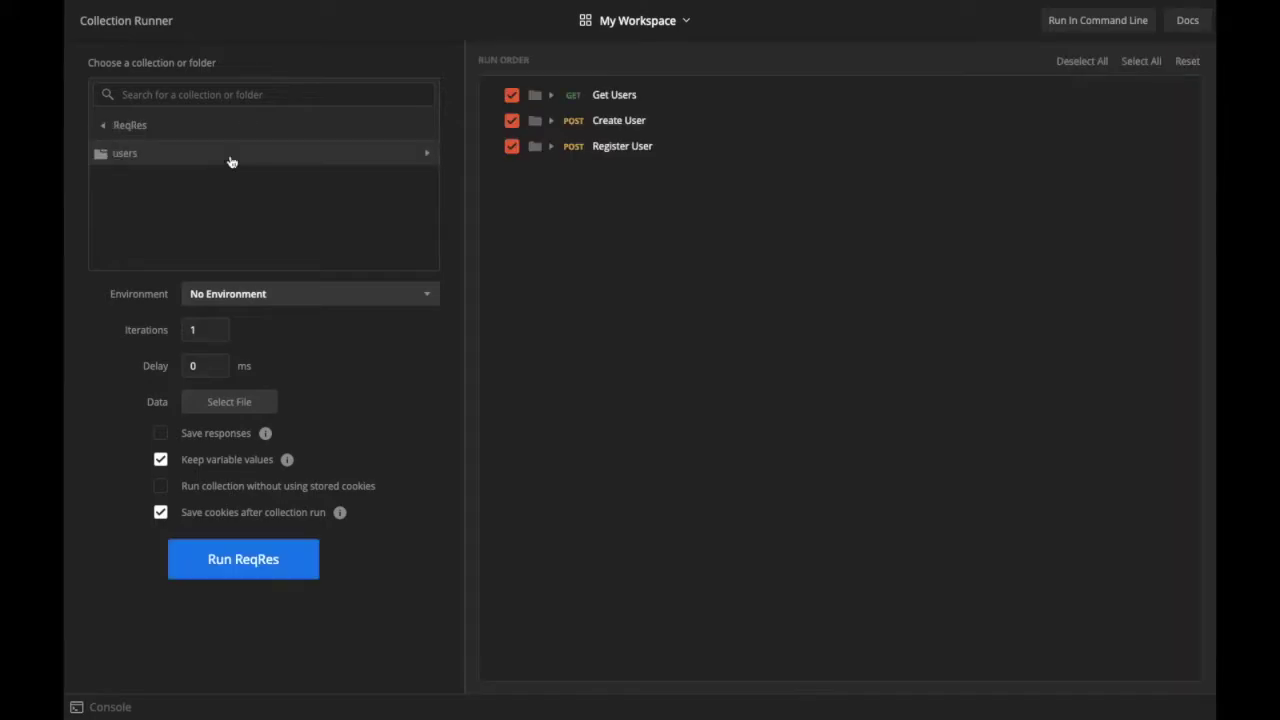
click(230, 158)
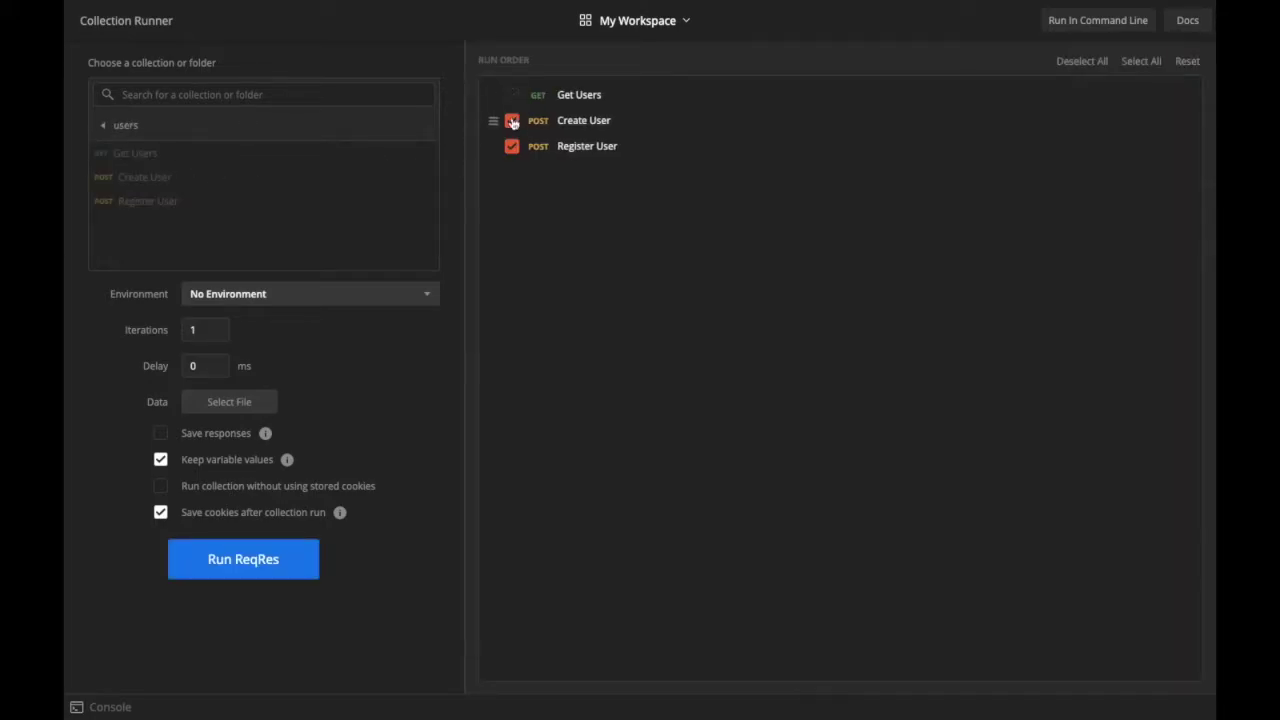
drag(612, 150, 530, 118)
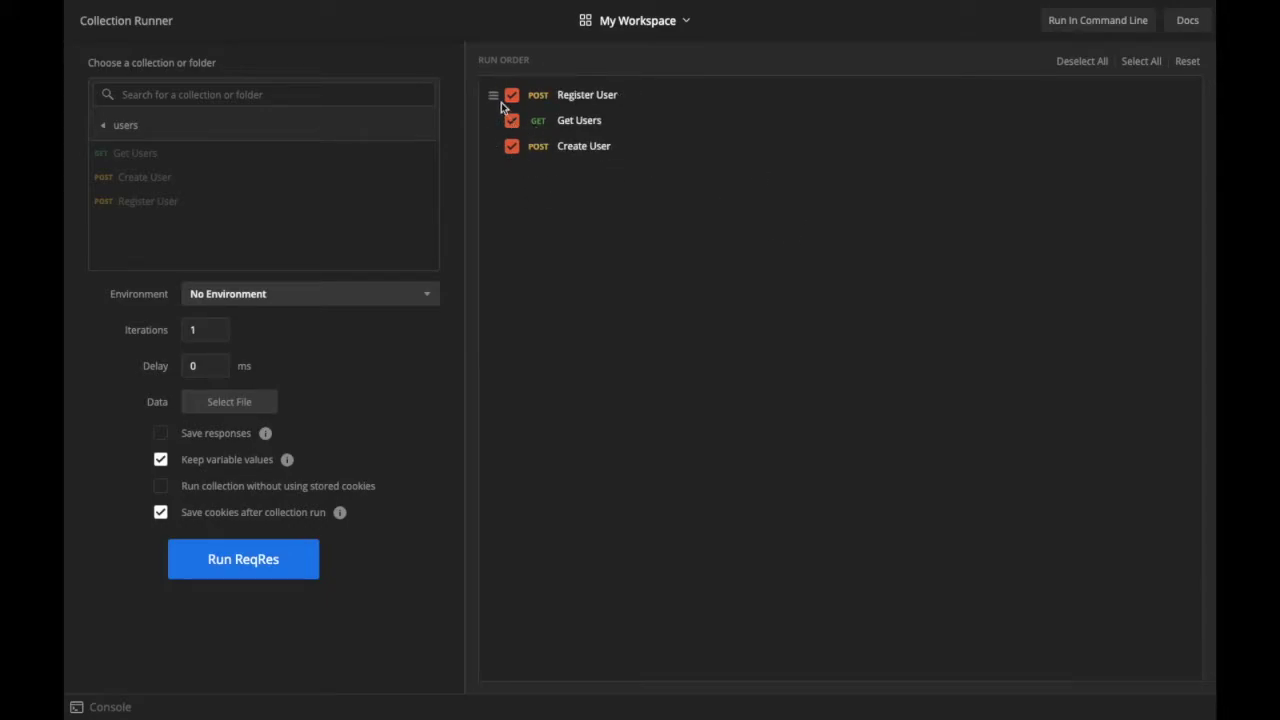
click(511, 95)
click(510, 122)
click(511, 120)
click(512, 96)
- Set the run environment to prod and run the ReqRes collection
click(426, 292)
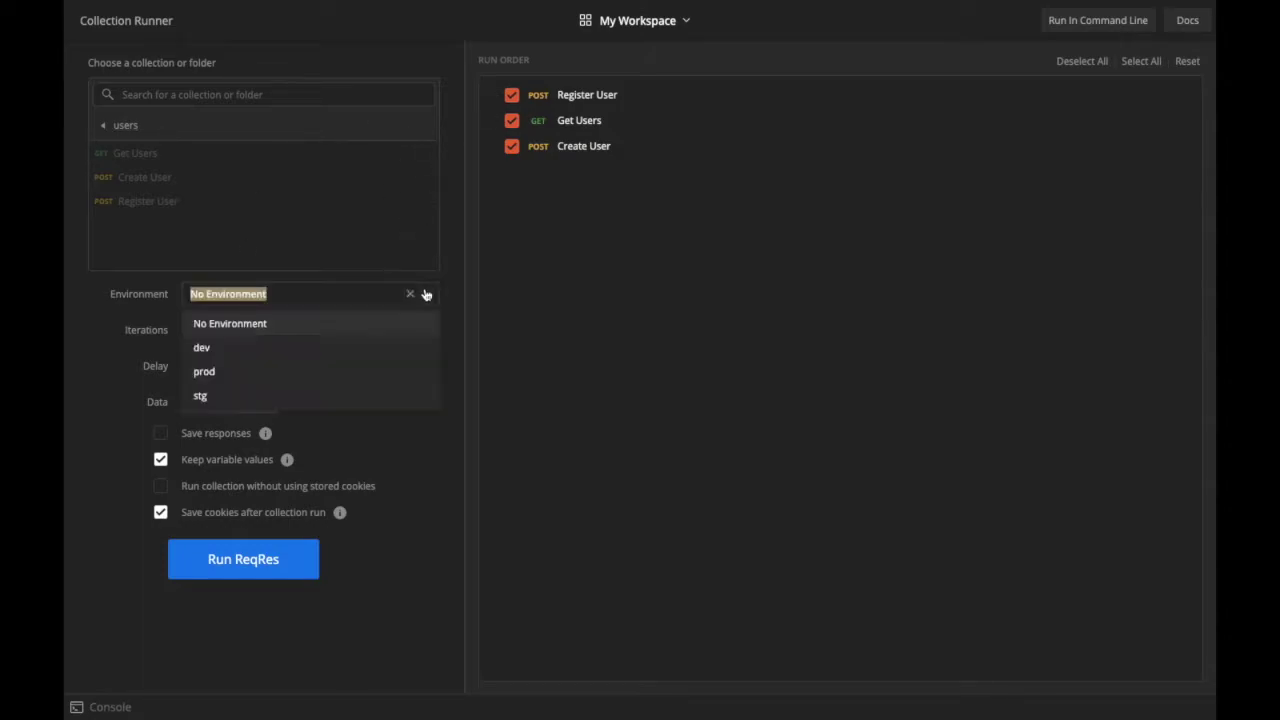
click(341, 375)
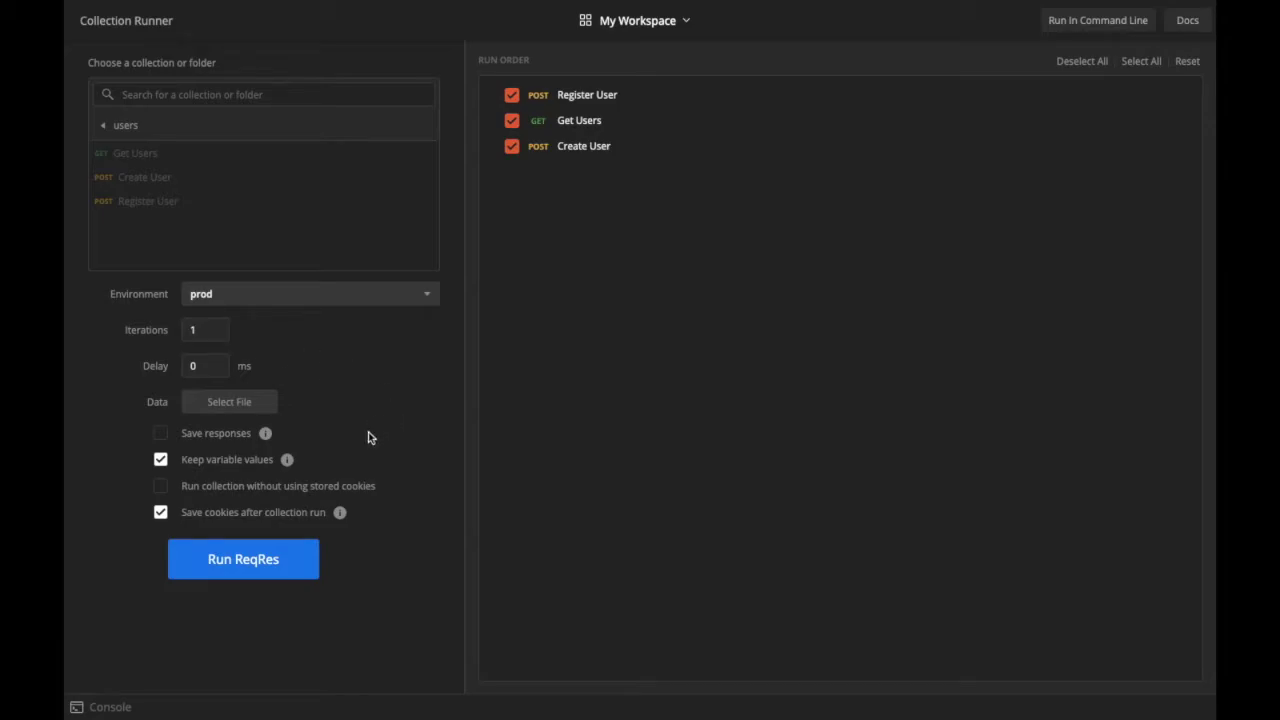
click(248, 553)
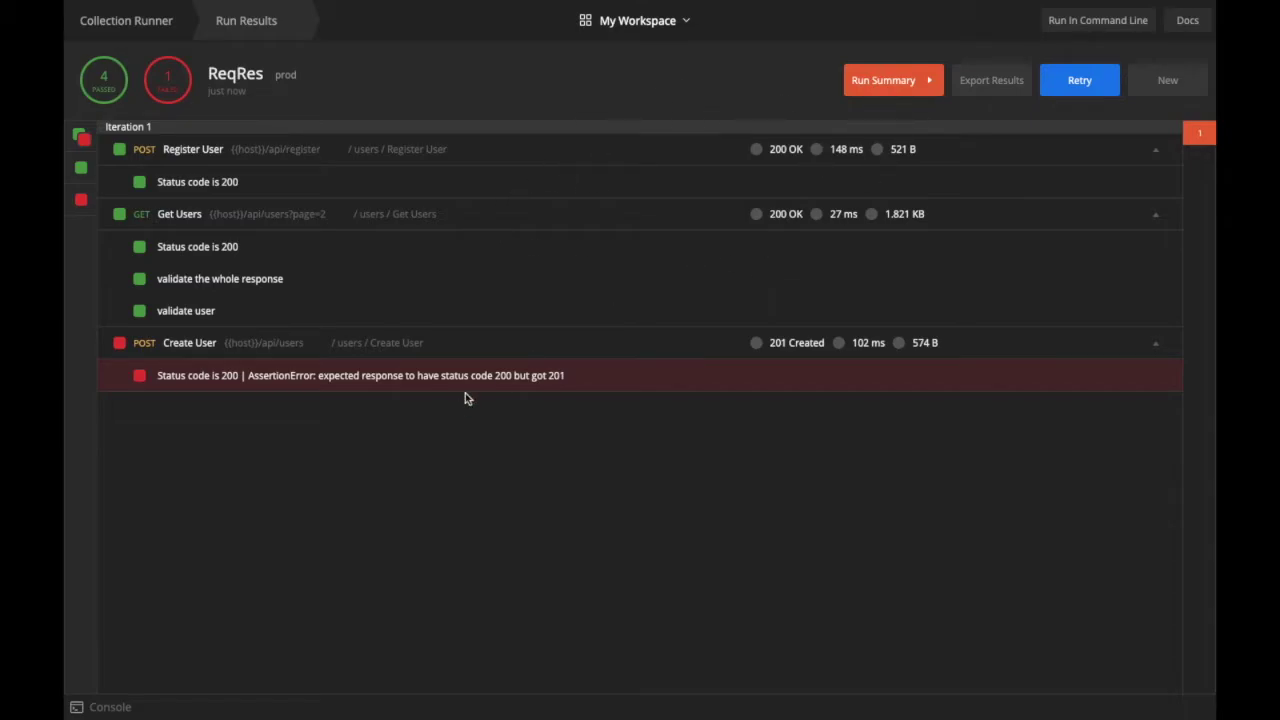
- Review the run summary and its results export option, and return to the run results
click(872, 84)
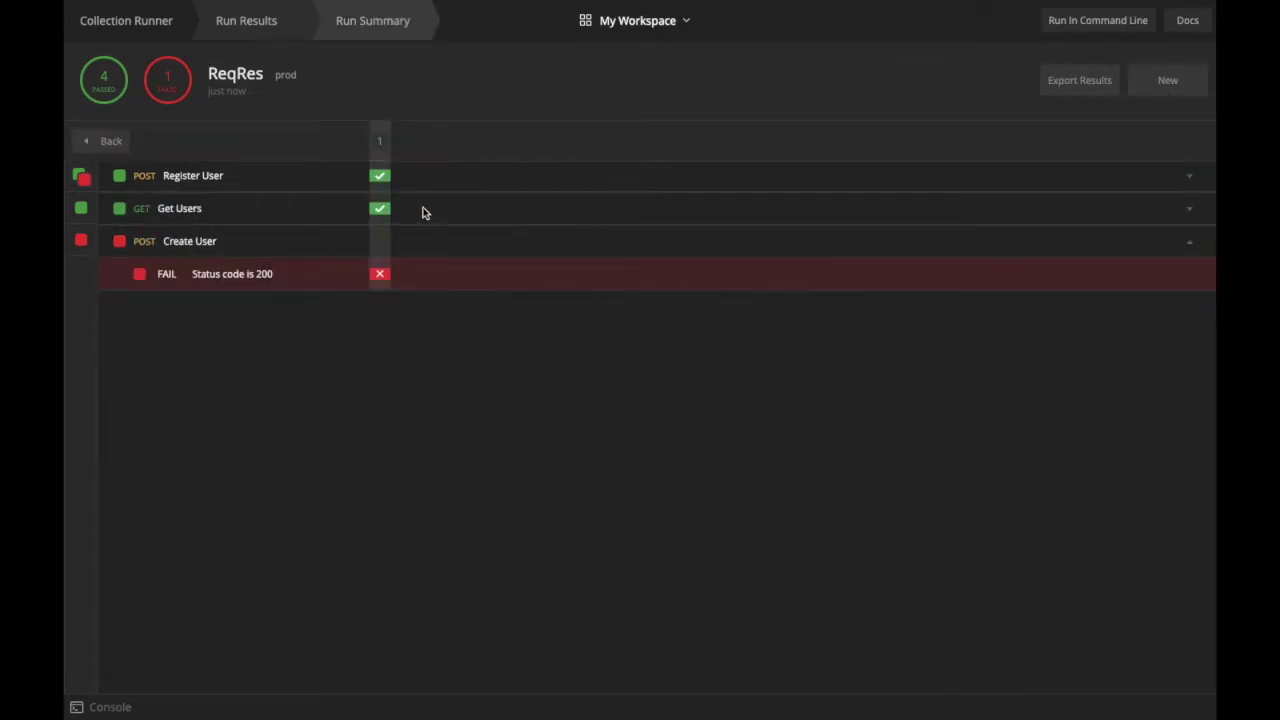
click(1089, 90)
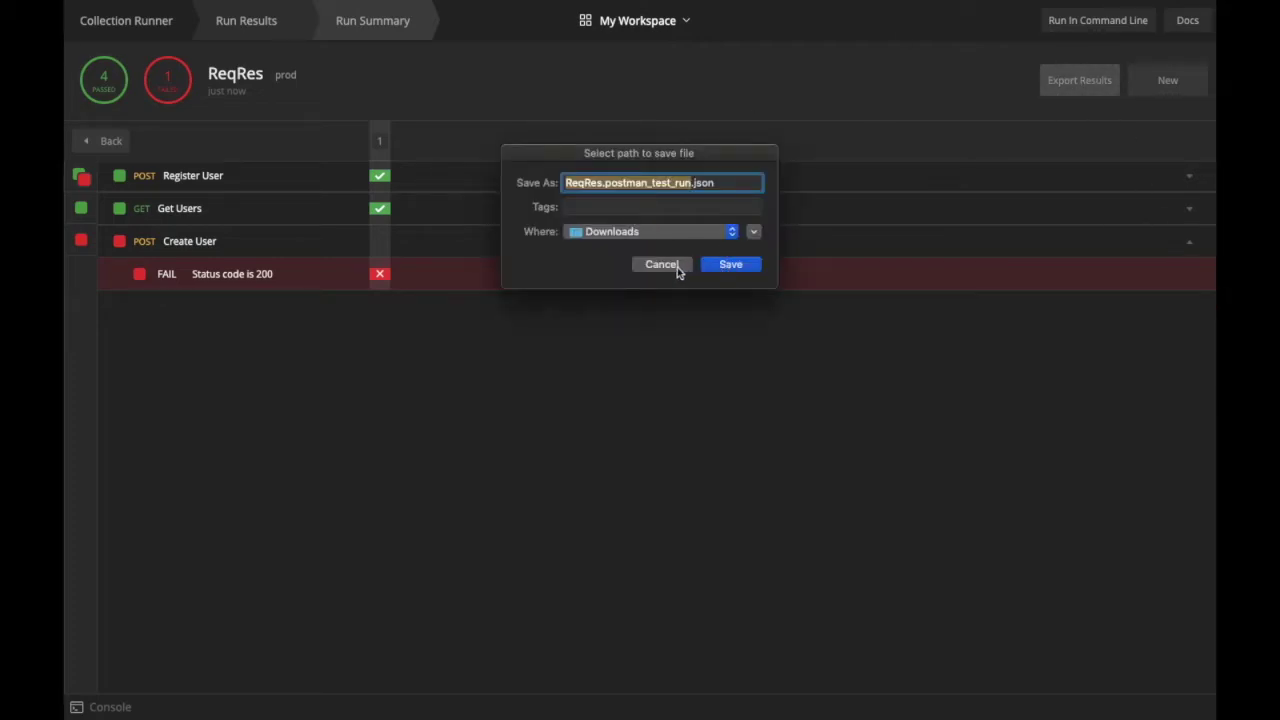
click(677, 267)
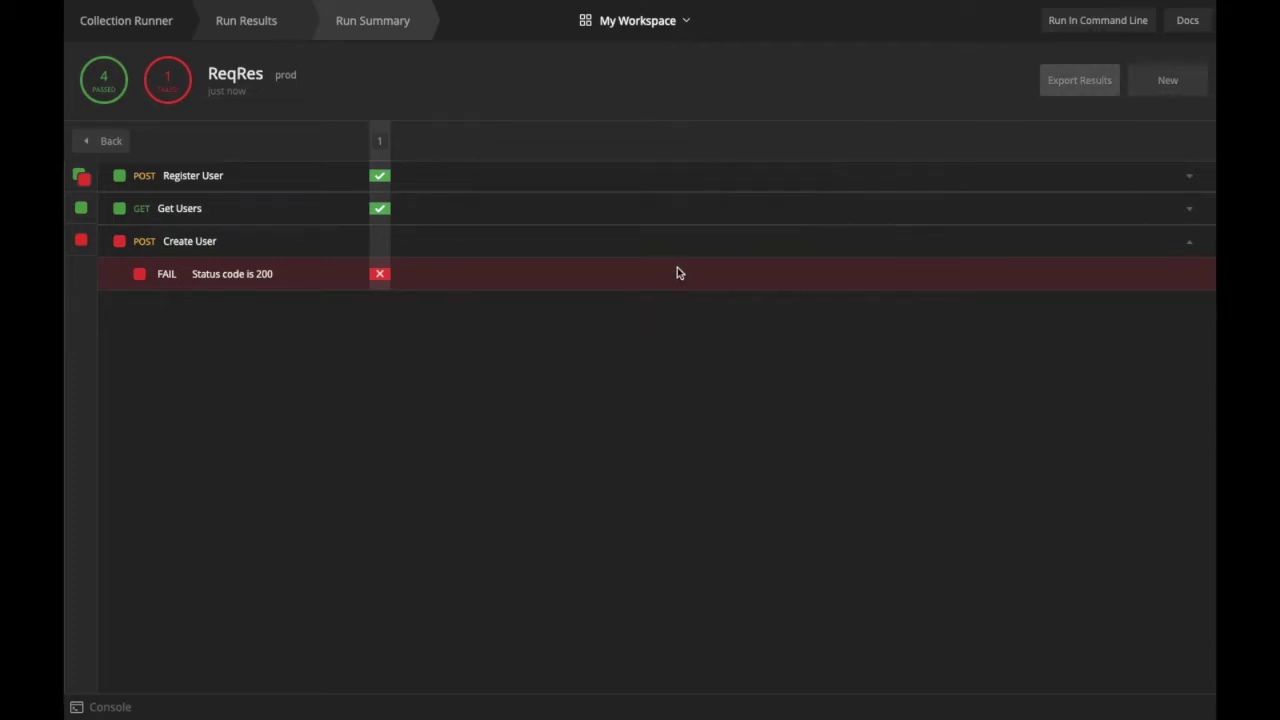
click(97, 143)
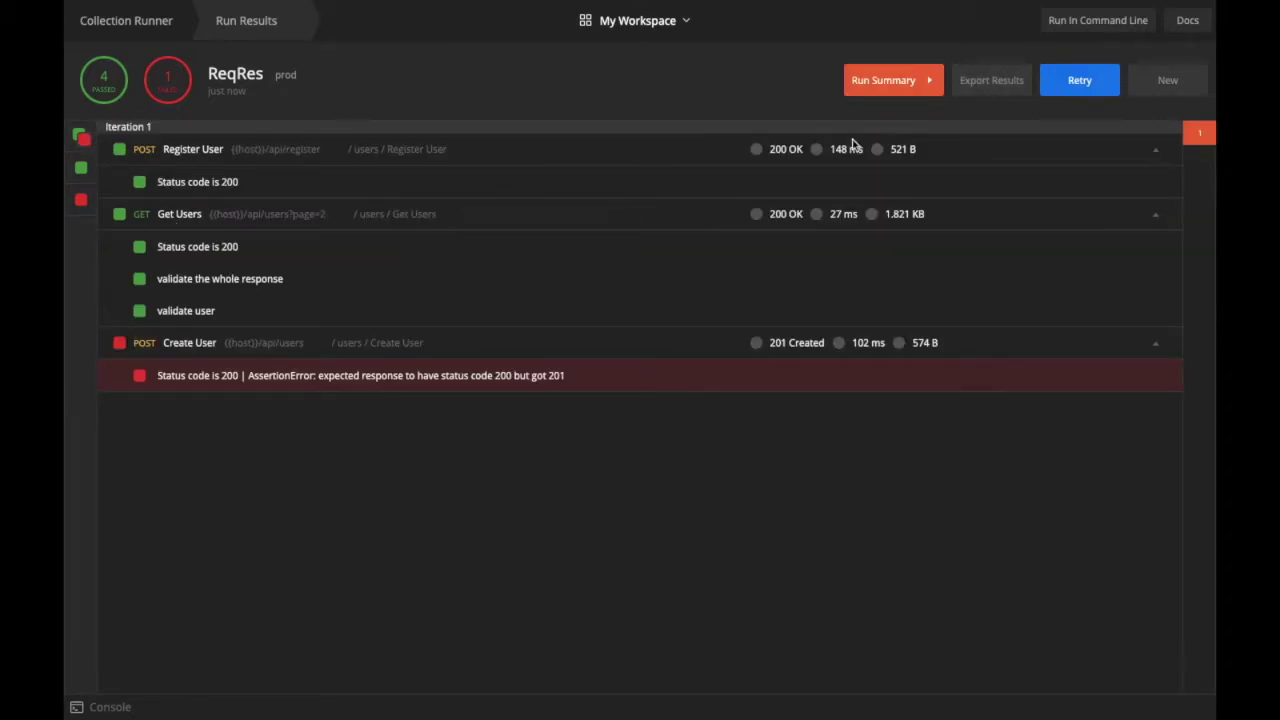
click(151, 21)
key(ctrl+Left)
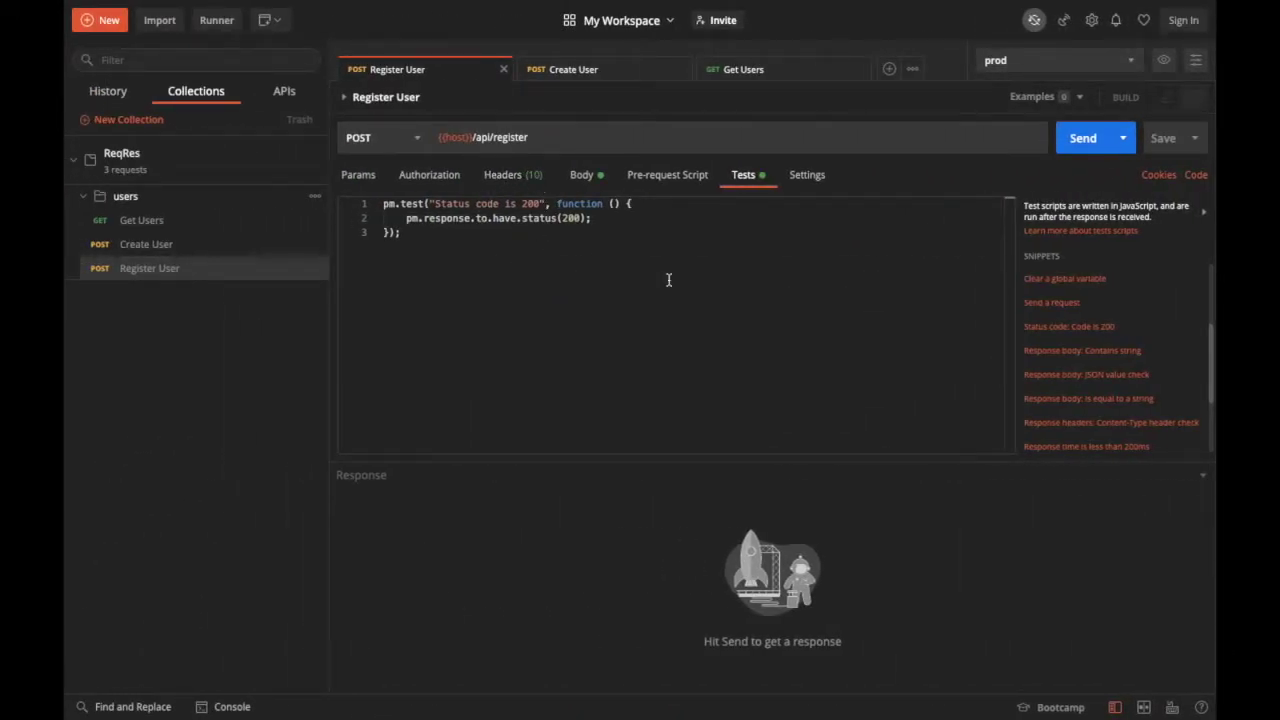
key(ctrl+Right)
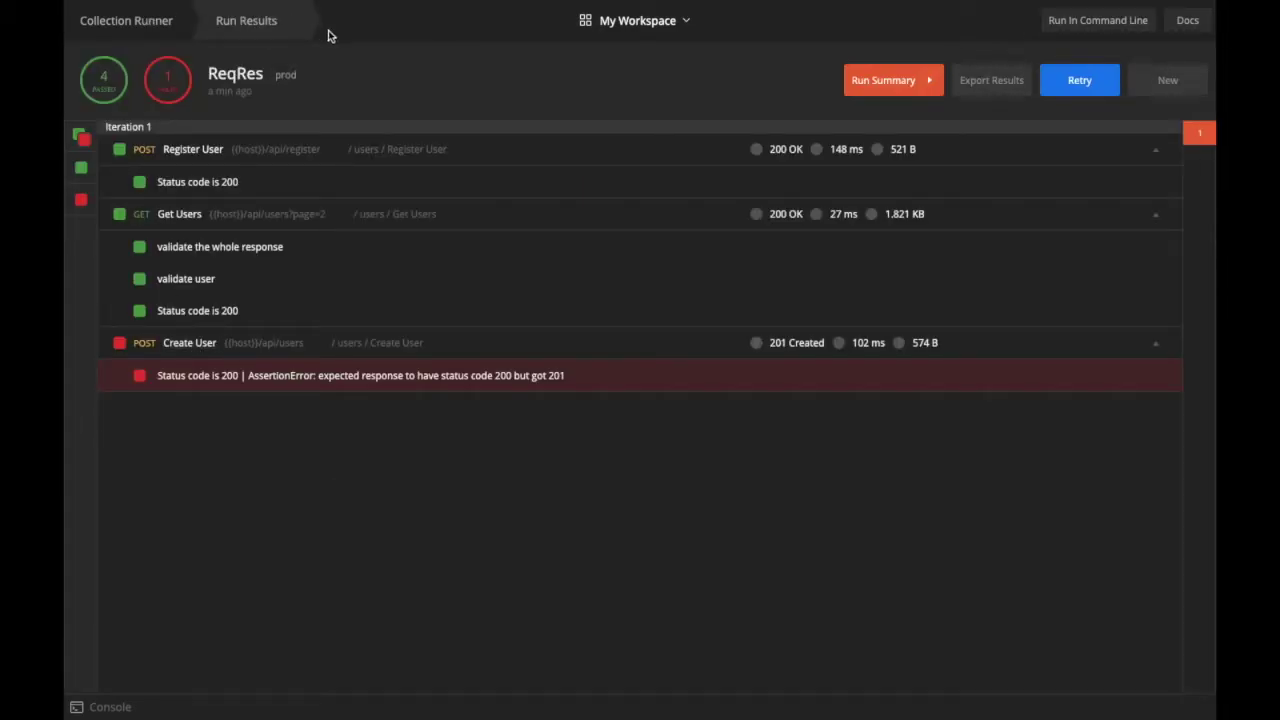
- Change the Create User status code test to 201 in both its assertion and its test name
key(ctrl+Left)
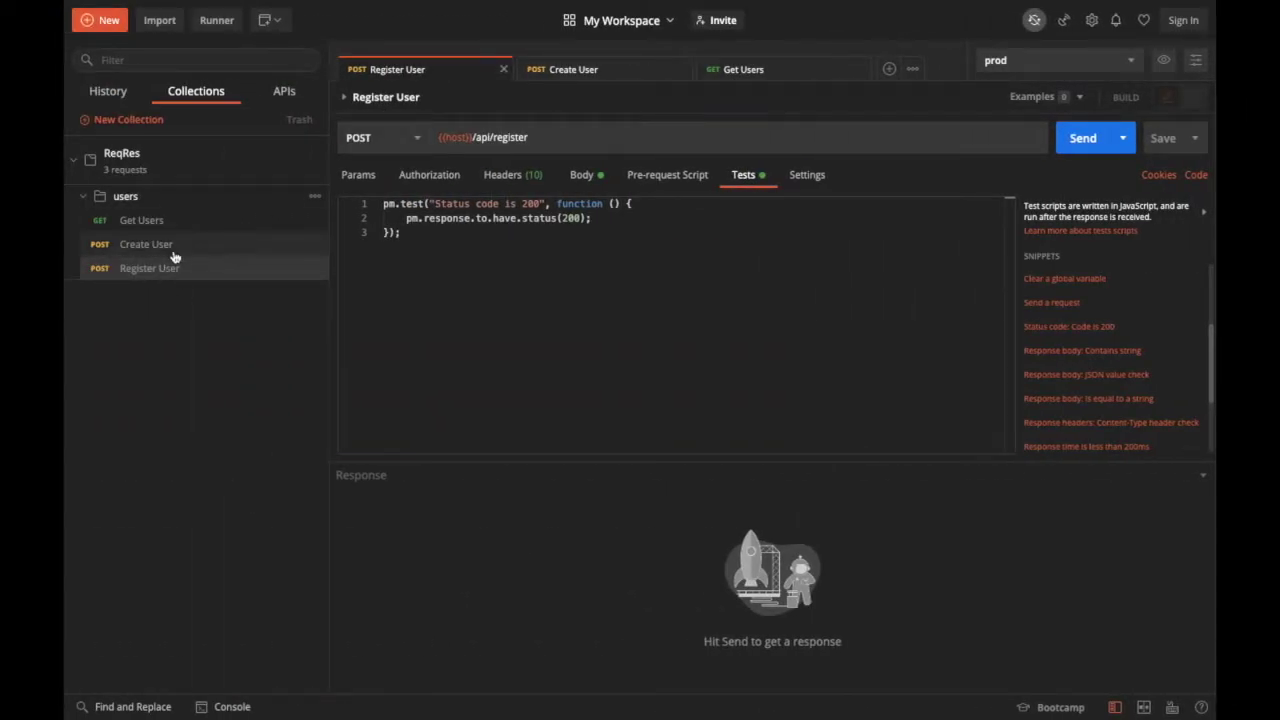
click(160, 245)
click(595, 217)
key(Left)
key(Left)
key(BackSpace)
text(1)
click(567, 204)
key(Left)
key(BackSpace)
text(1)
click(685, 219)
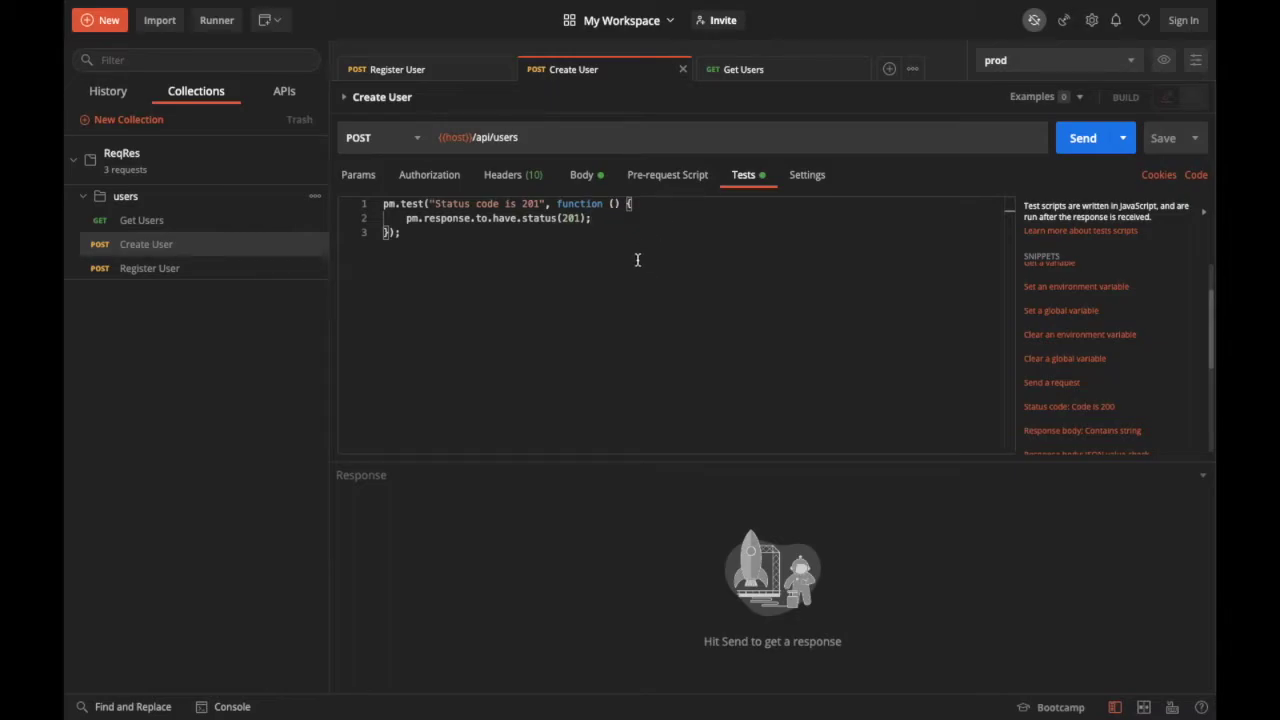
- Close the previous run results window and open a fresh Collection Runner from the main workspace
key(ctrl+Right)
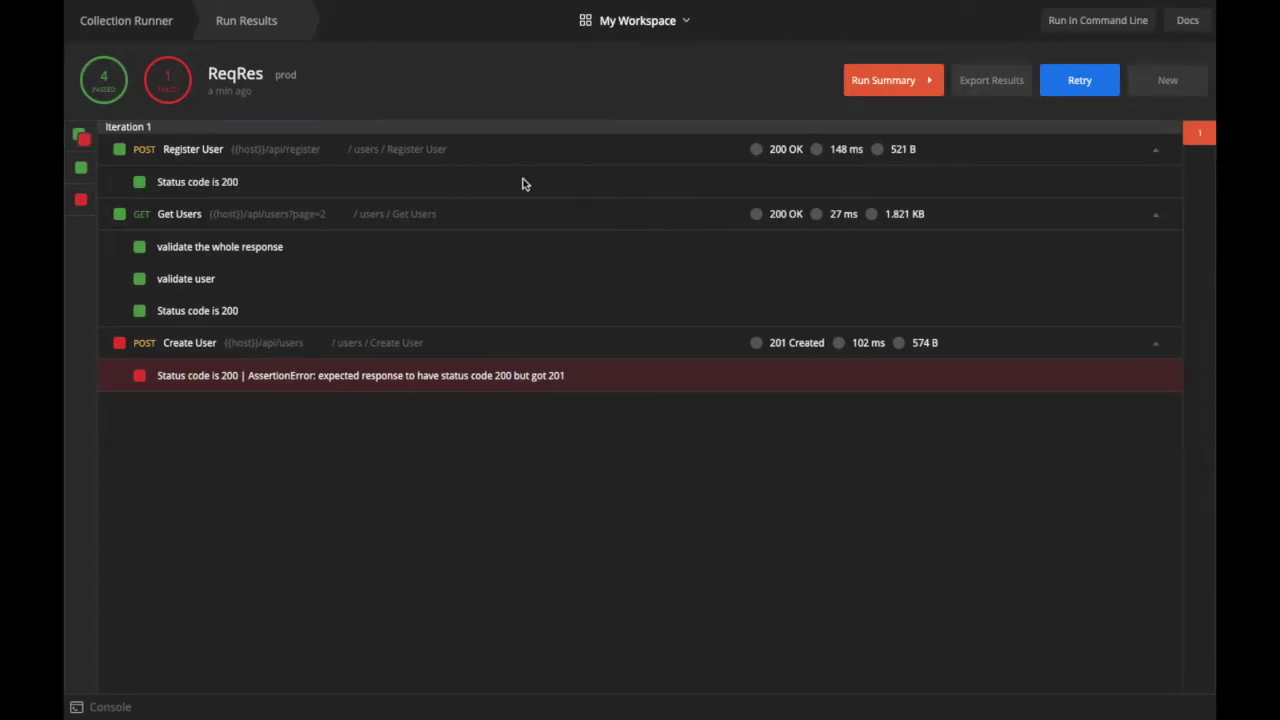
mouse_move(136, 2)
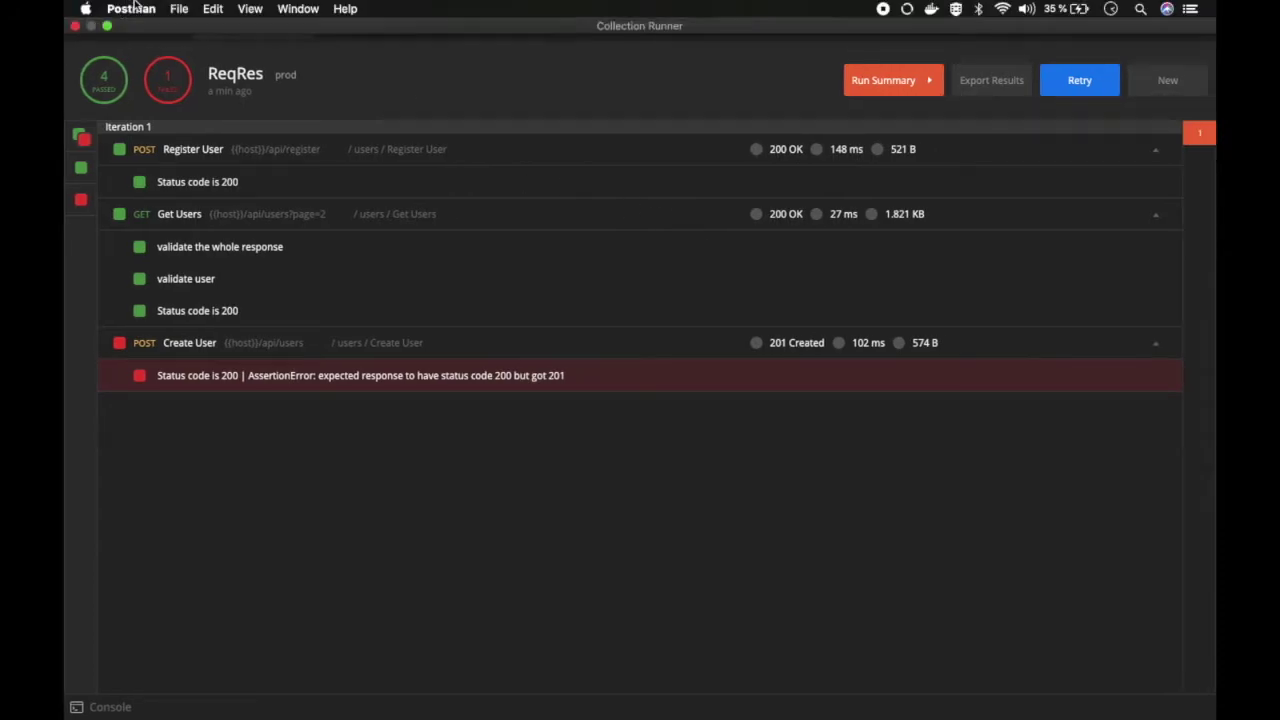
click(76, 32)
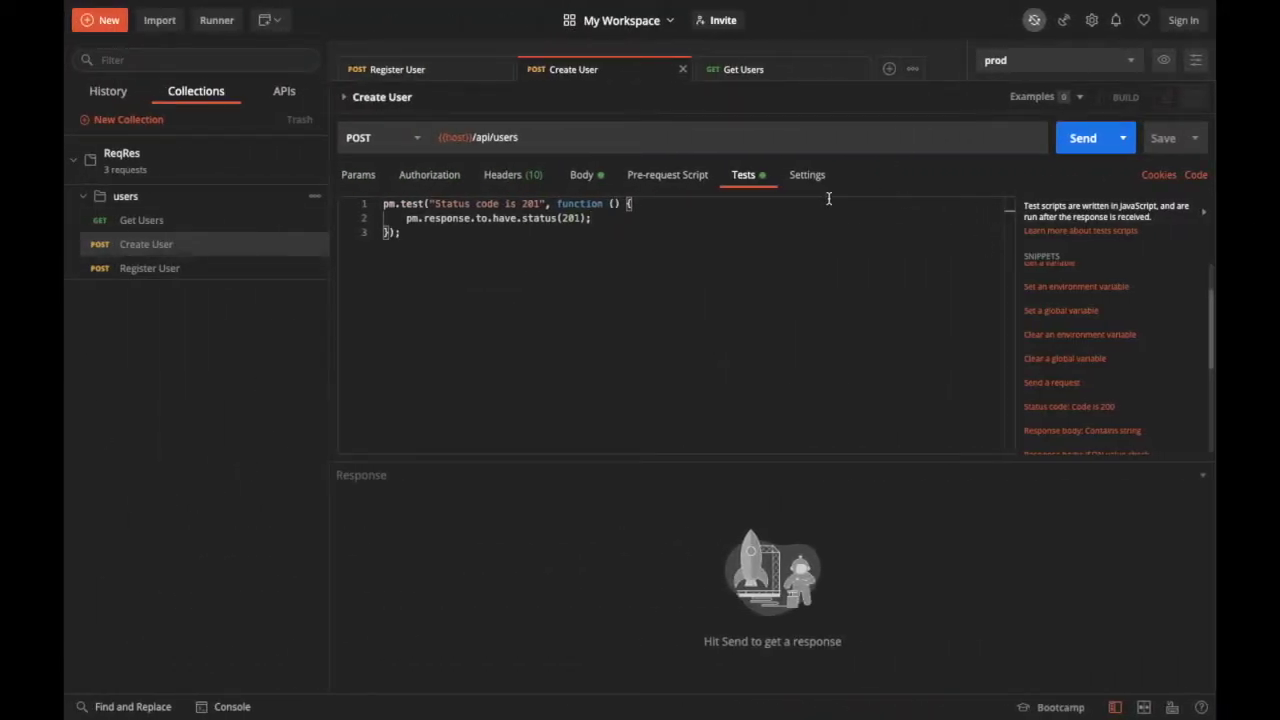
click(217, 24)
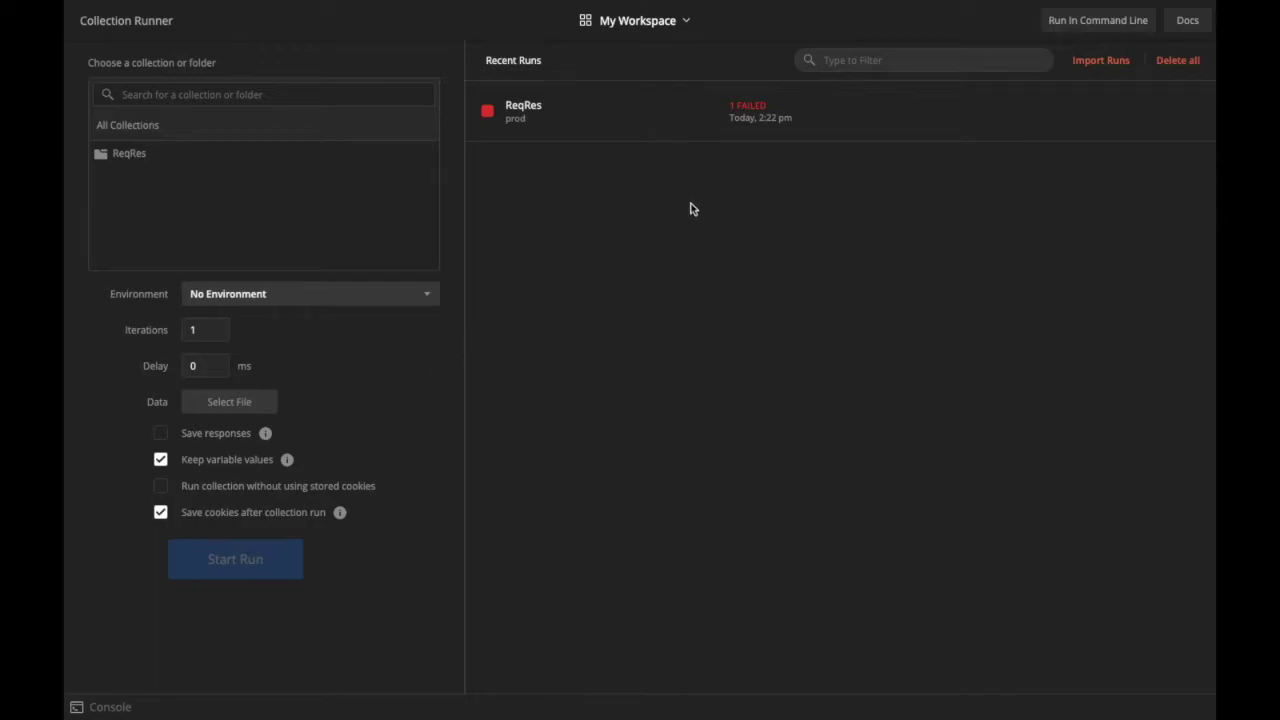
- Open the command-line run documentation on the newman npm page, accept its cookies and review the introduction
click(1096, 22)
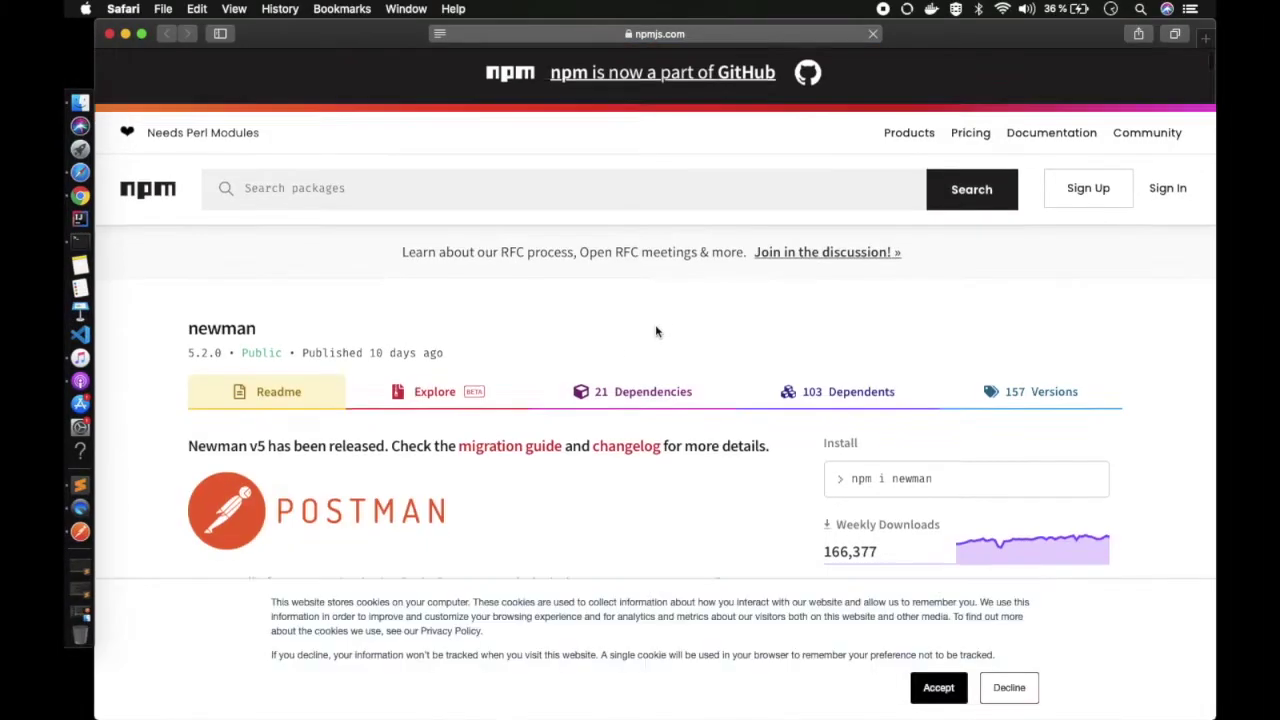
scroll(656, 328, down, 3)
scroll(656, 331, down, 4)
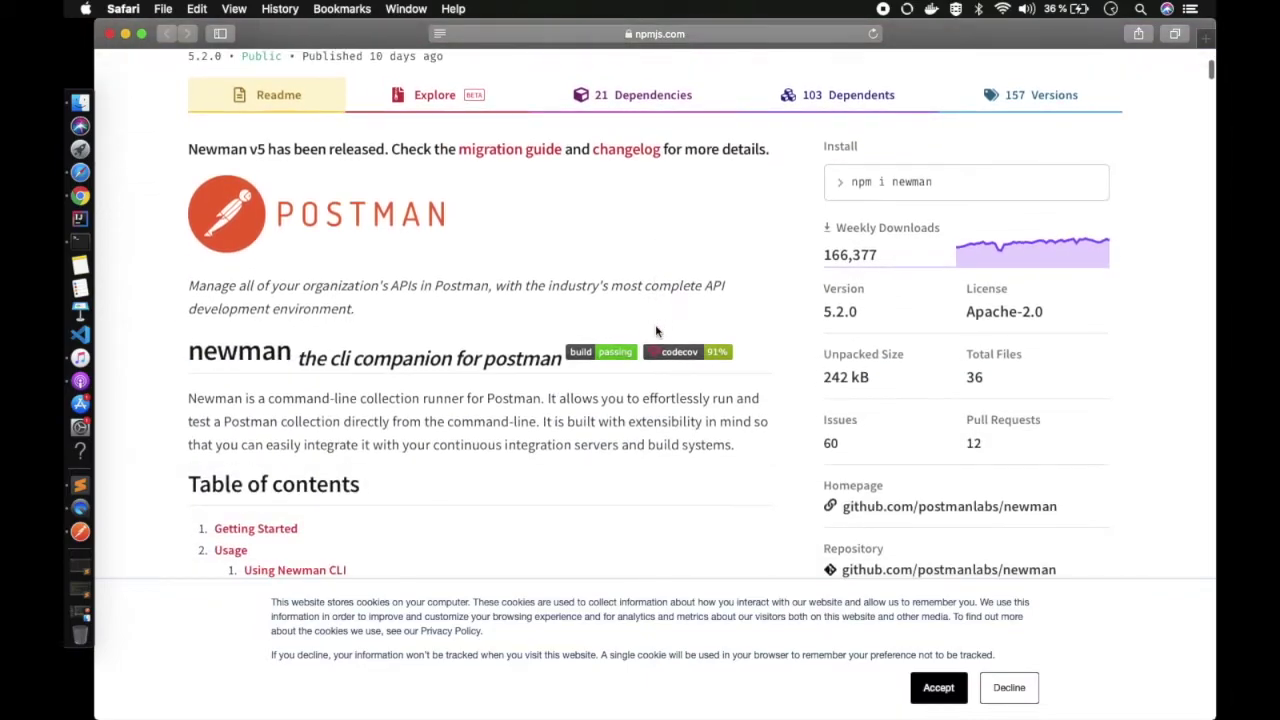
click(938, 688)
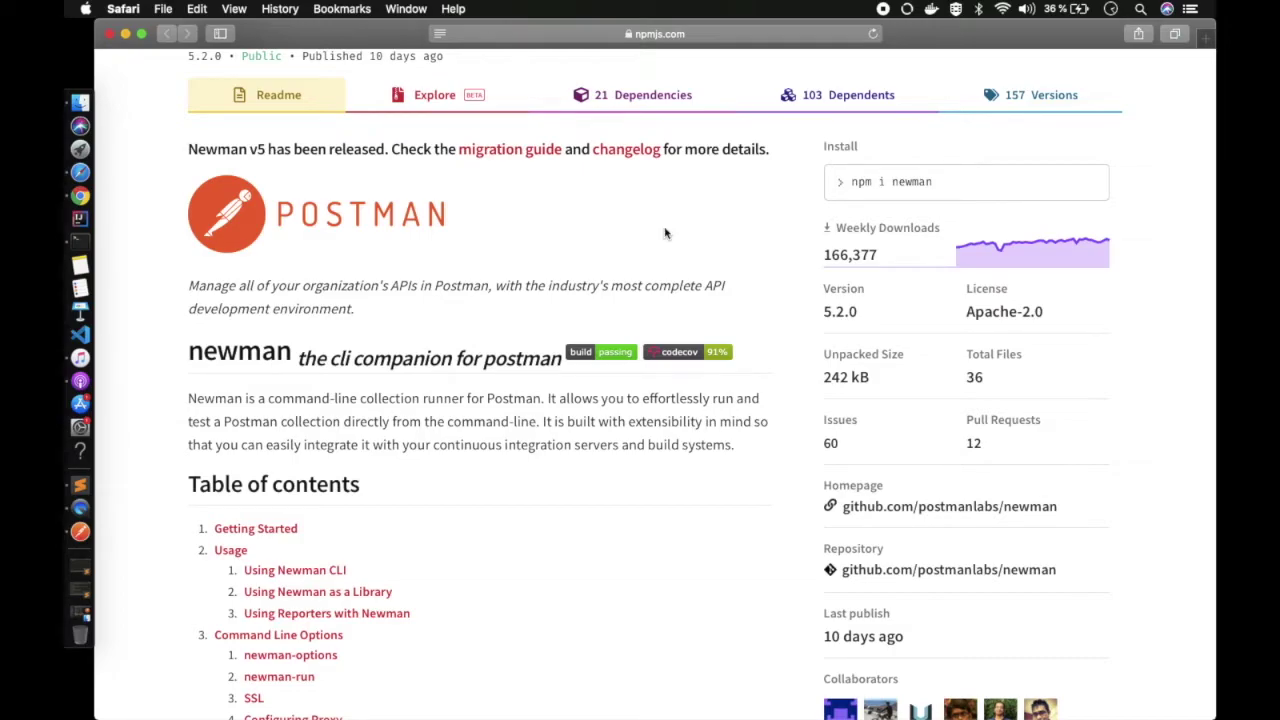
- Leave the newman page and Collection Runner and switch to a Terminal window
key(ctrl+Right)
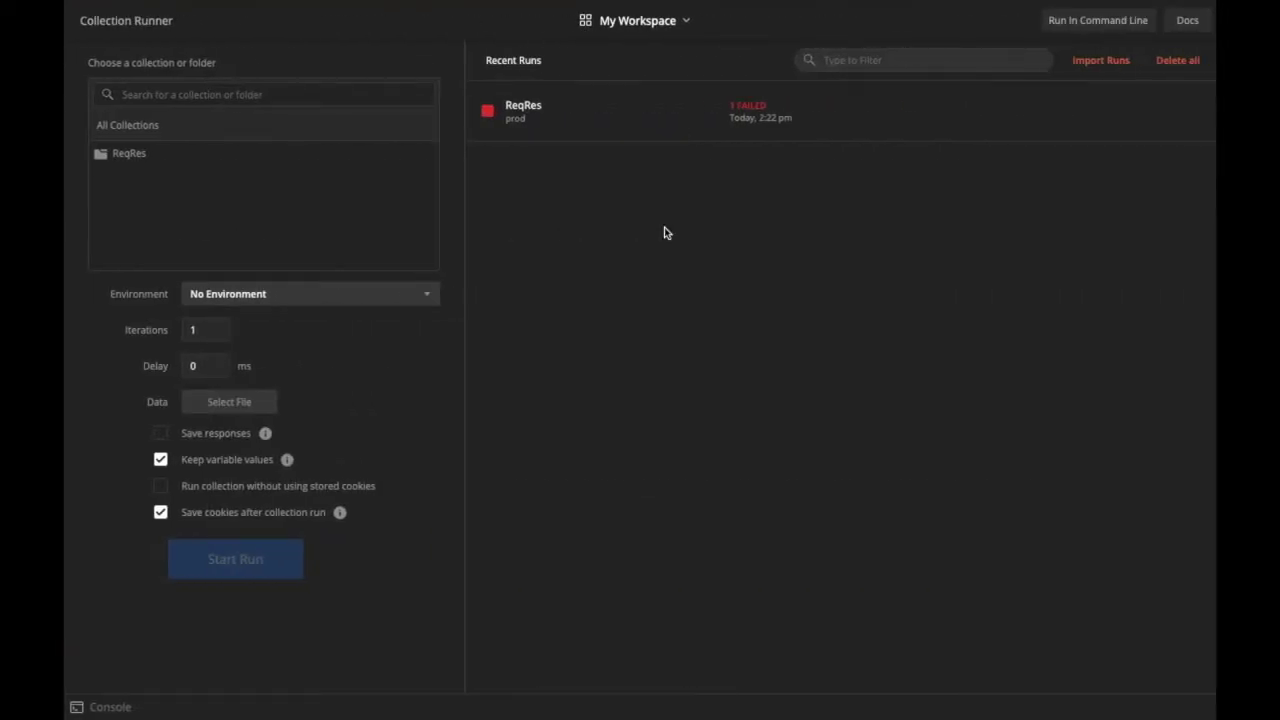
key(ctrl+Up)
click(80, 241)
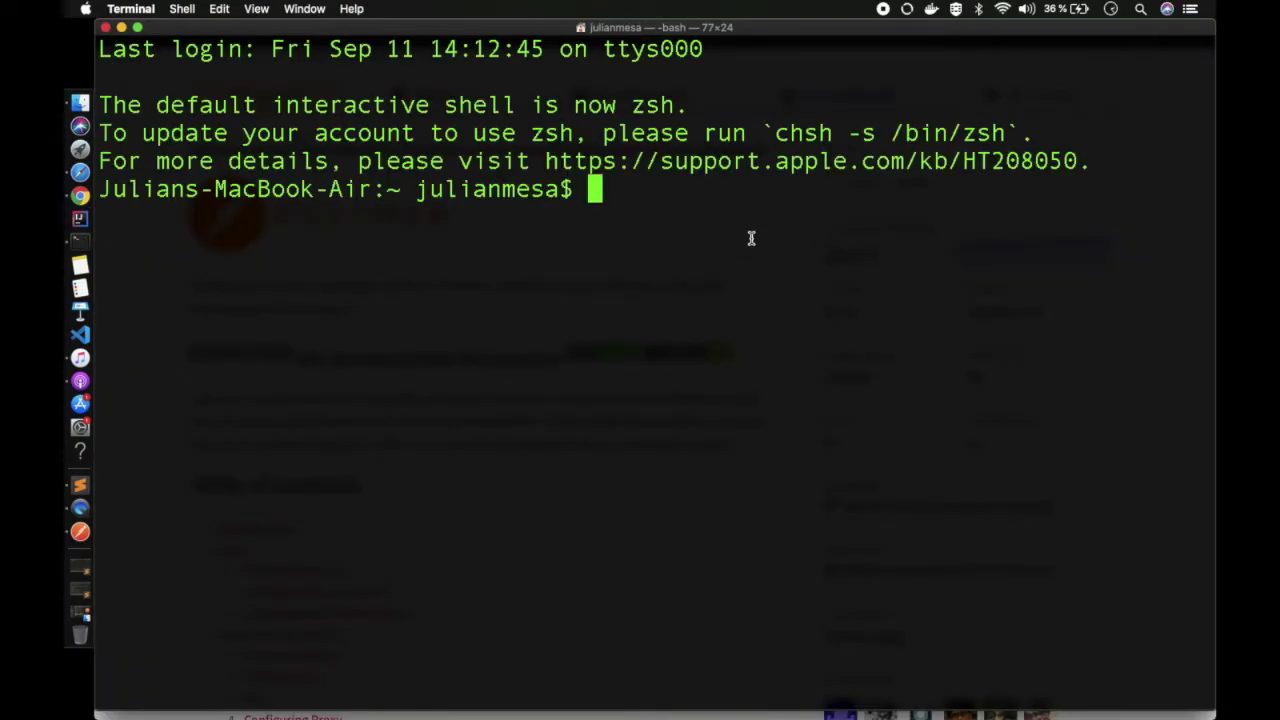
- Switch to Chrome and close the Reqres and Download Postman tabs, keeping only a blank tab
click(80, 195)
click(630, 19)
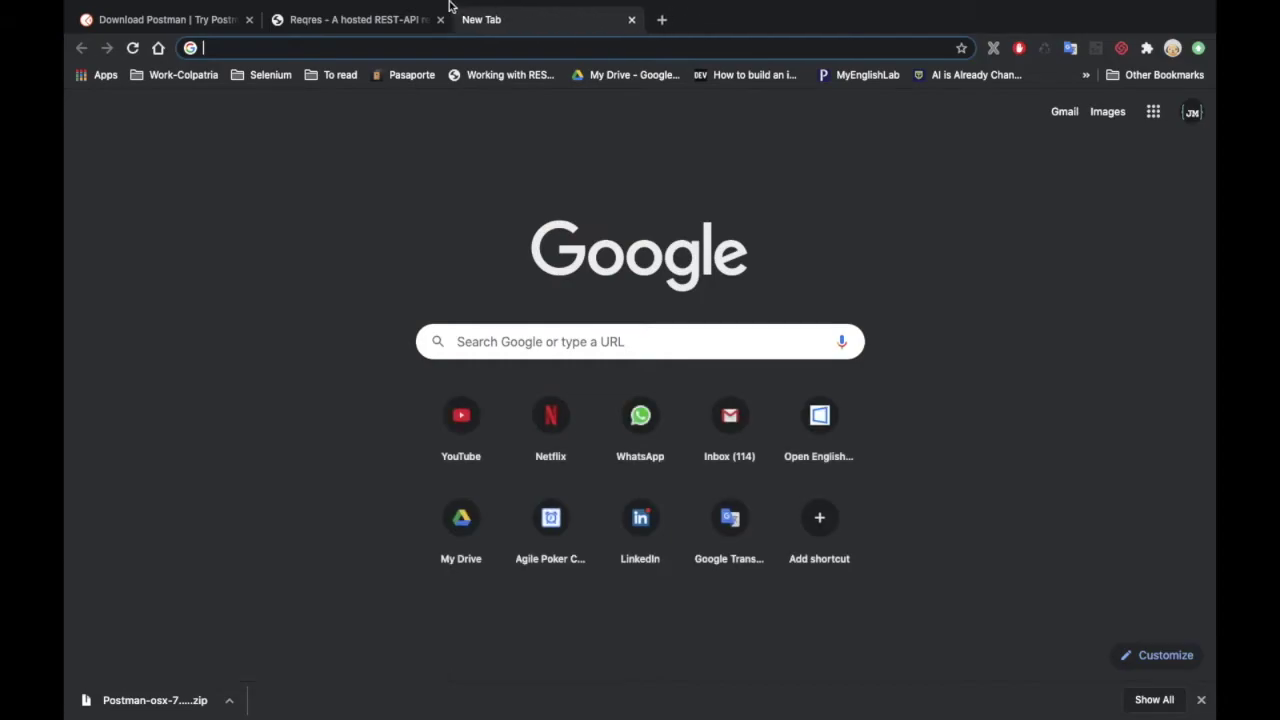
click(437, 20)
click(249, 19)
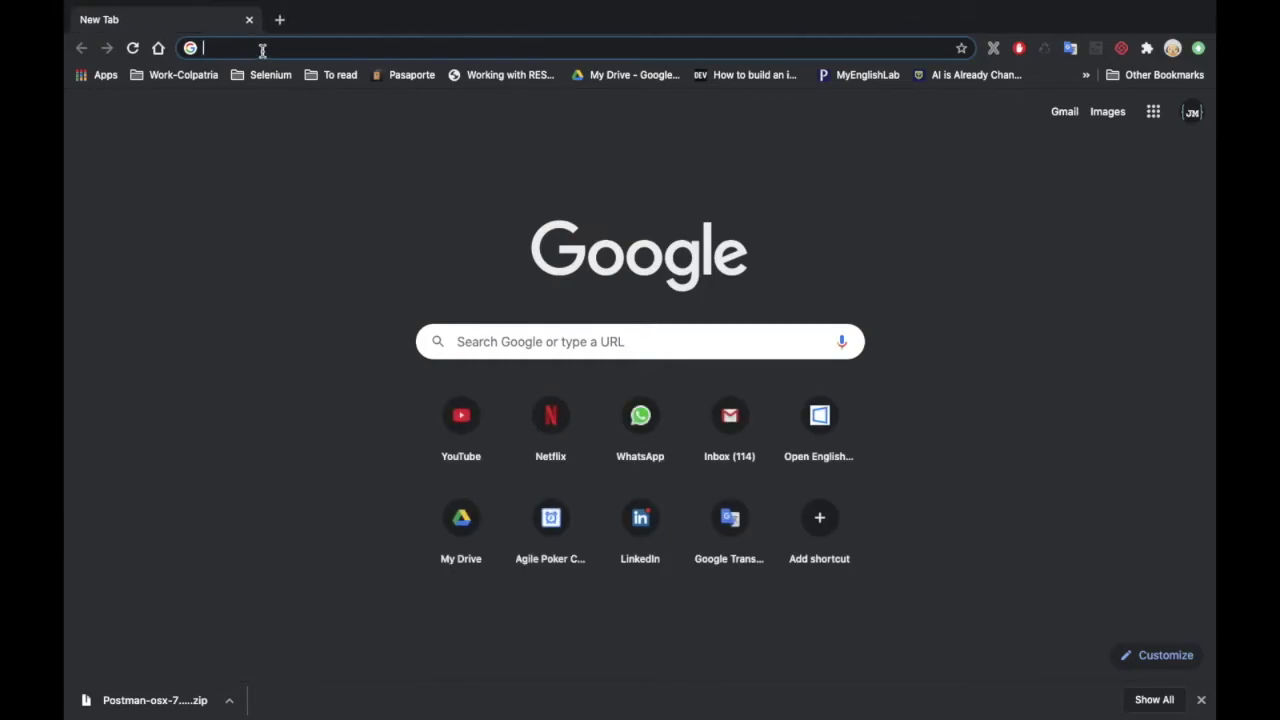
- Search the web for "node js" and open the official Node.js home page with its macOS downloads
text(node js)
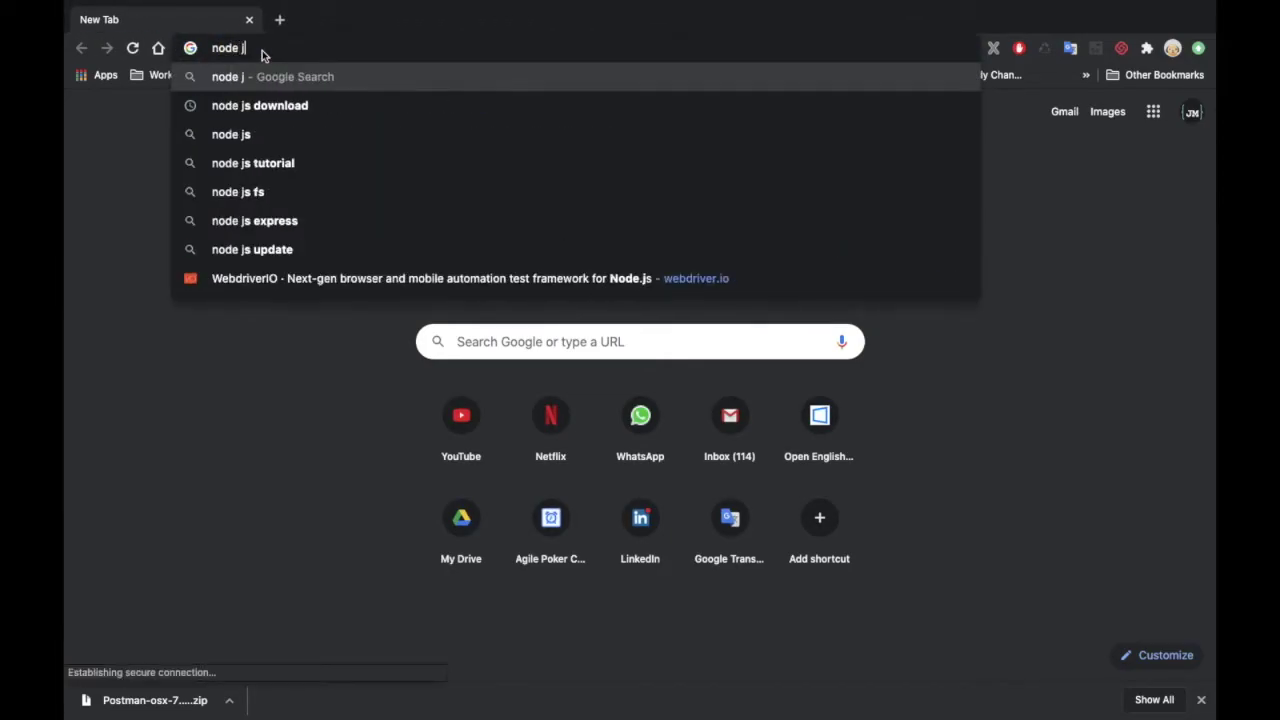
key(Return)
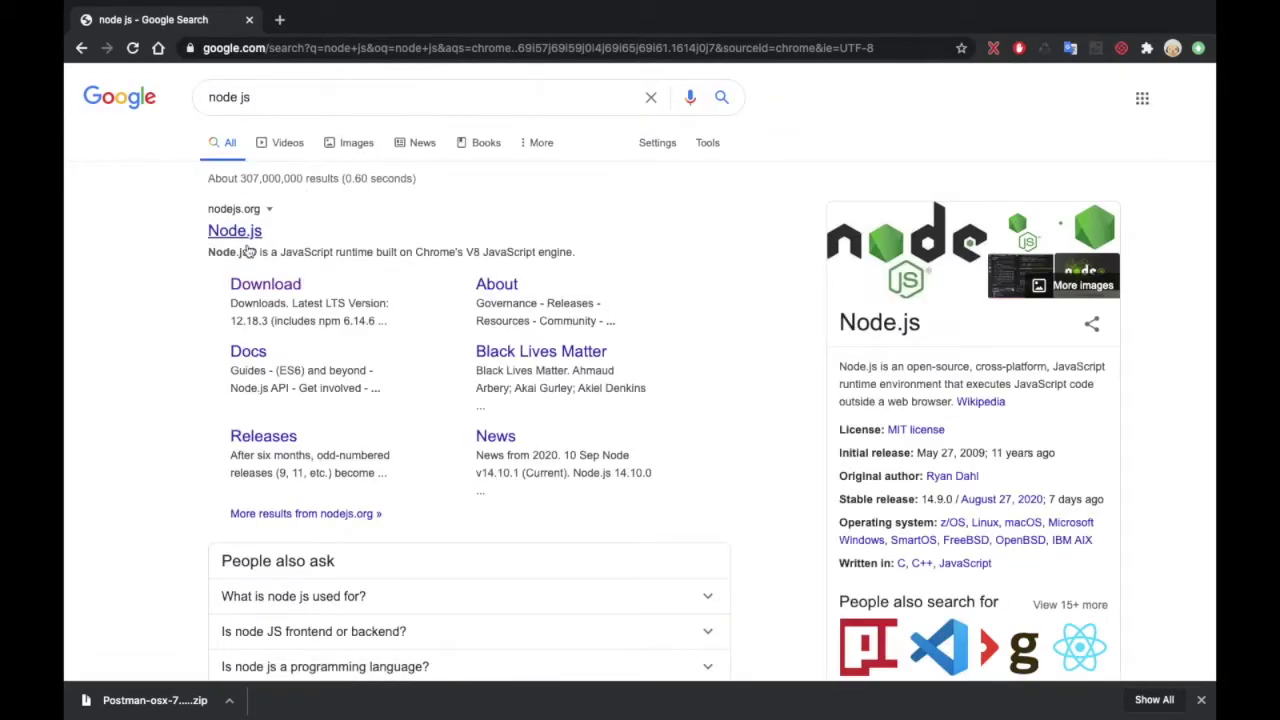
click(242, 236)
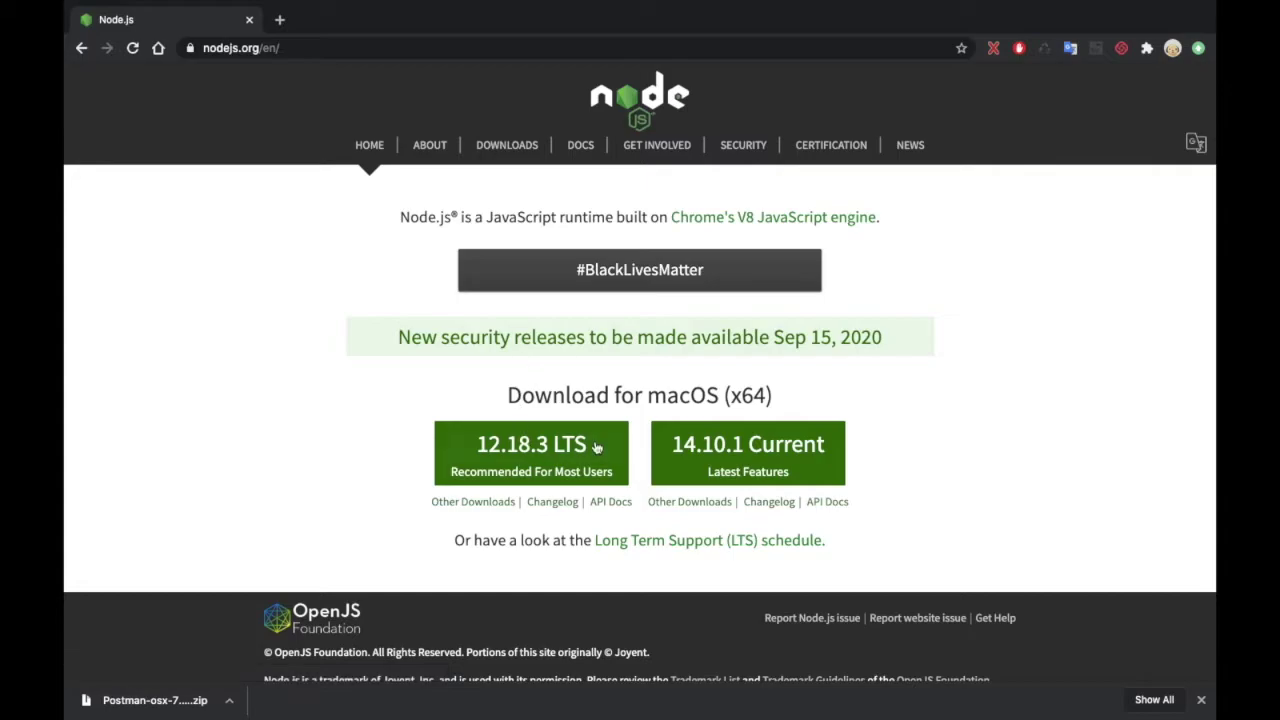
- Return to Terminal and check the installed Node.js and npm versions with node -v and npm -v
key(ctrl+Left)
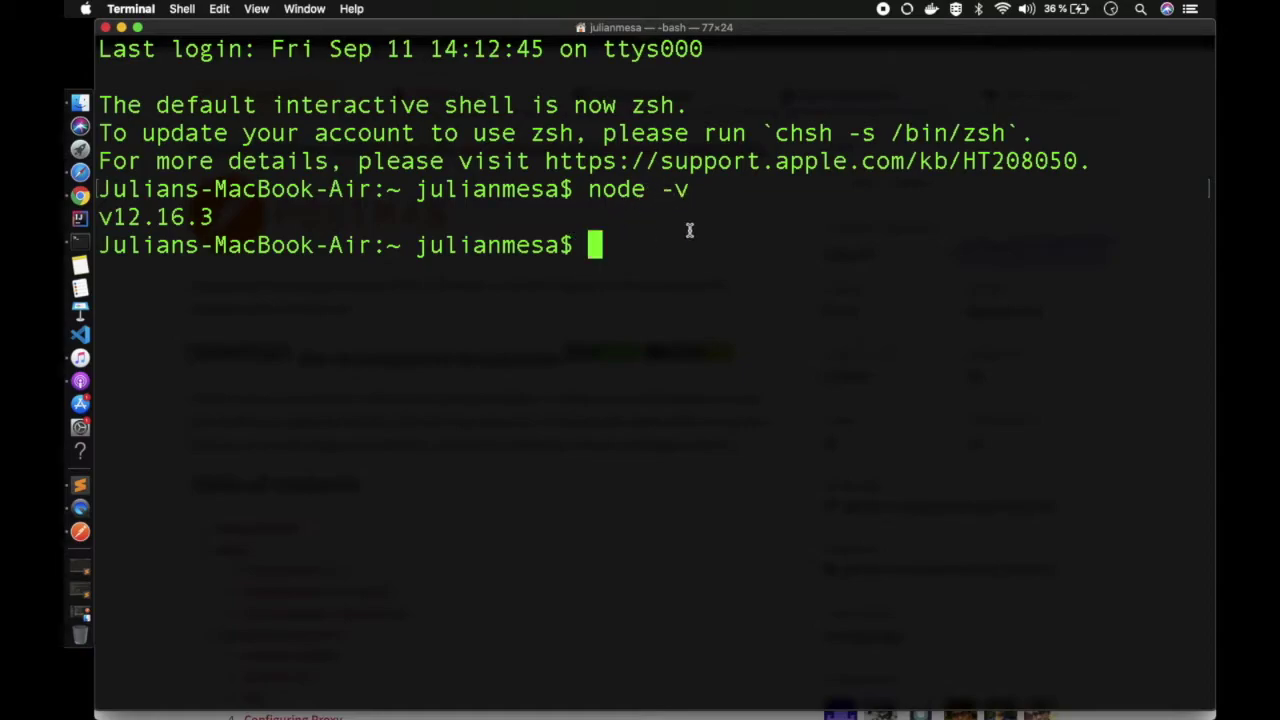
drag(214, 217, 128, 217)
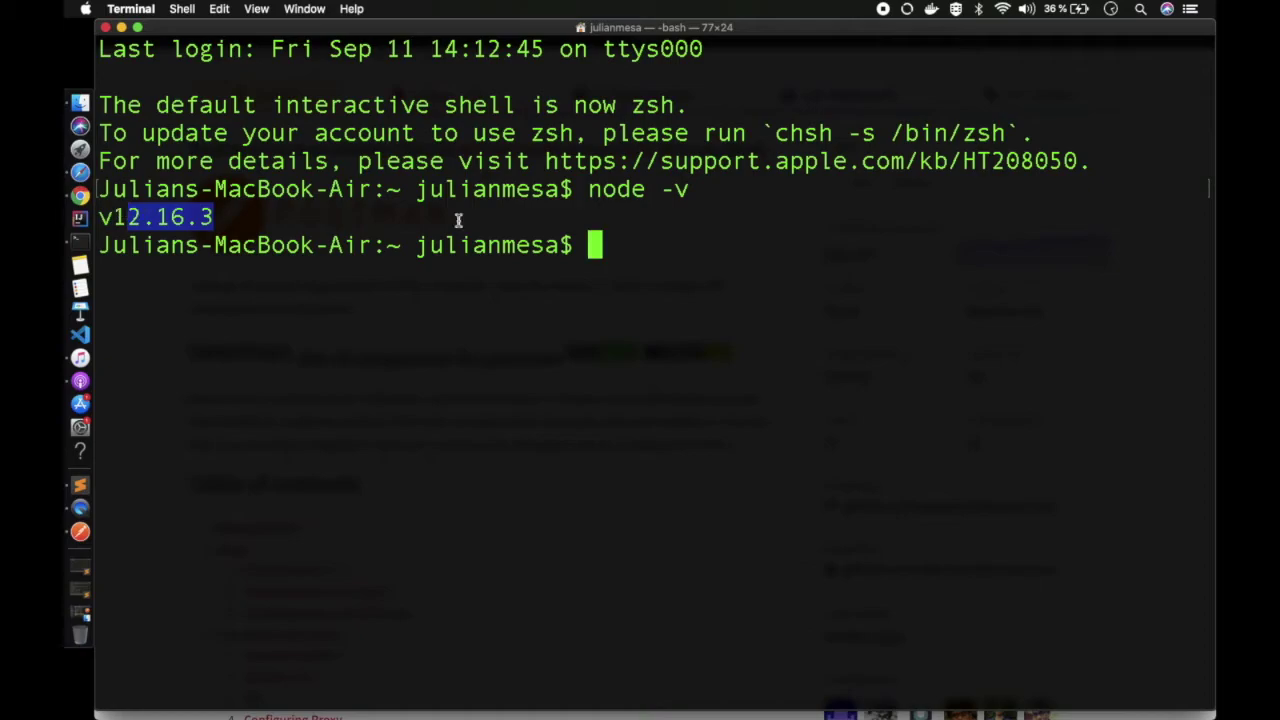
click(626, 244)
text(np)
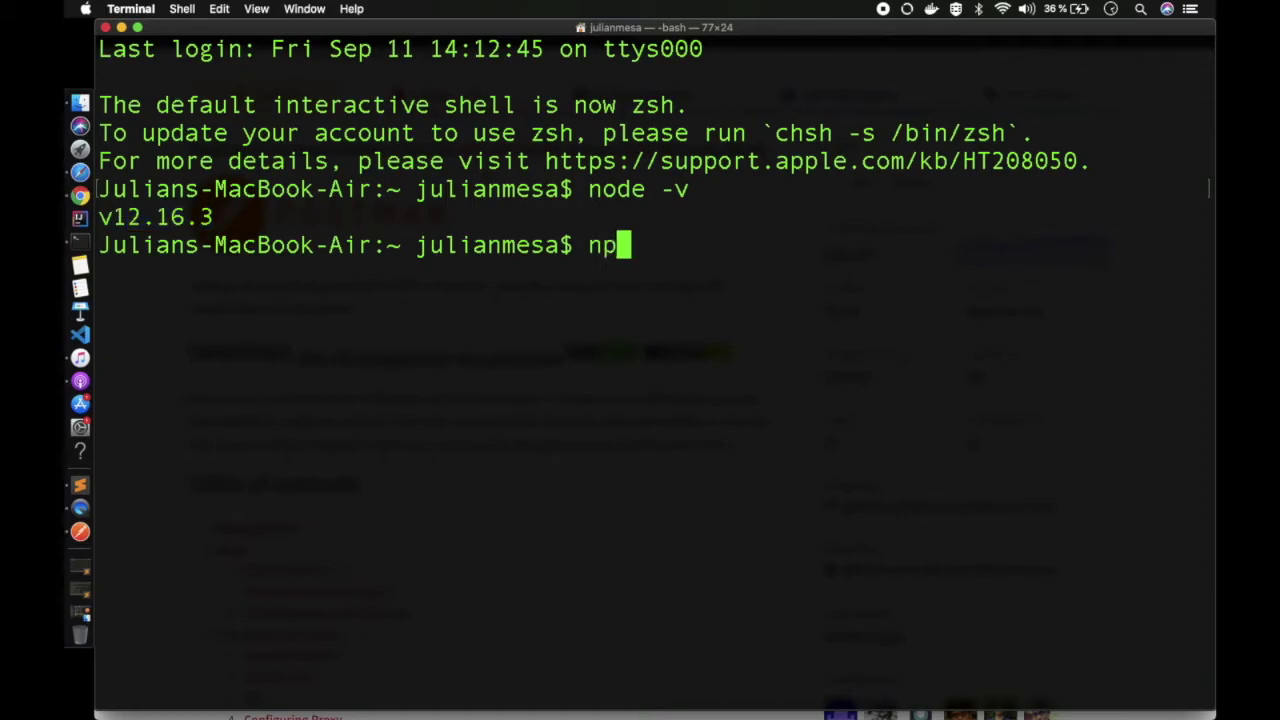
text(m -v)
key(Return)
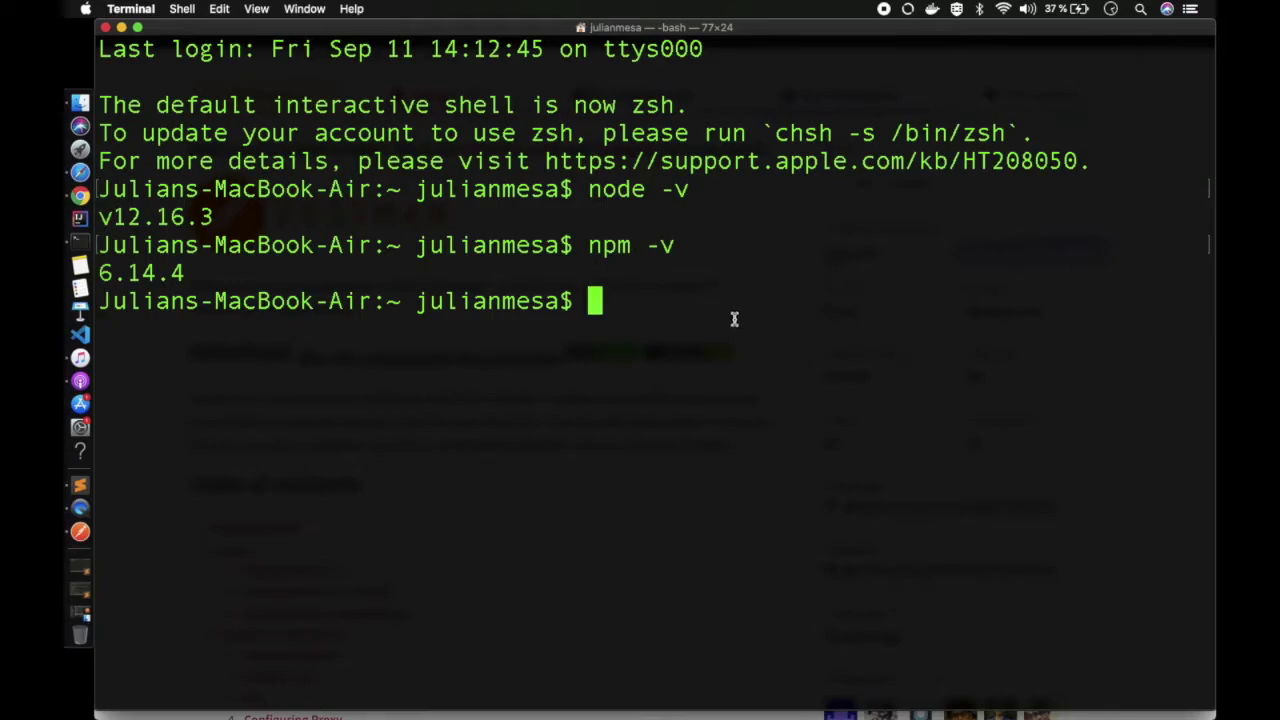
- Install Newman globally with the command npm install -g newman
text(npm)
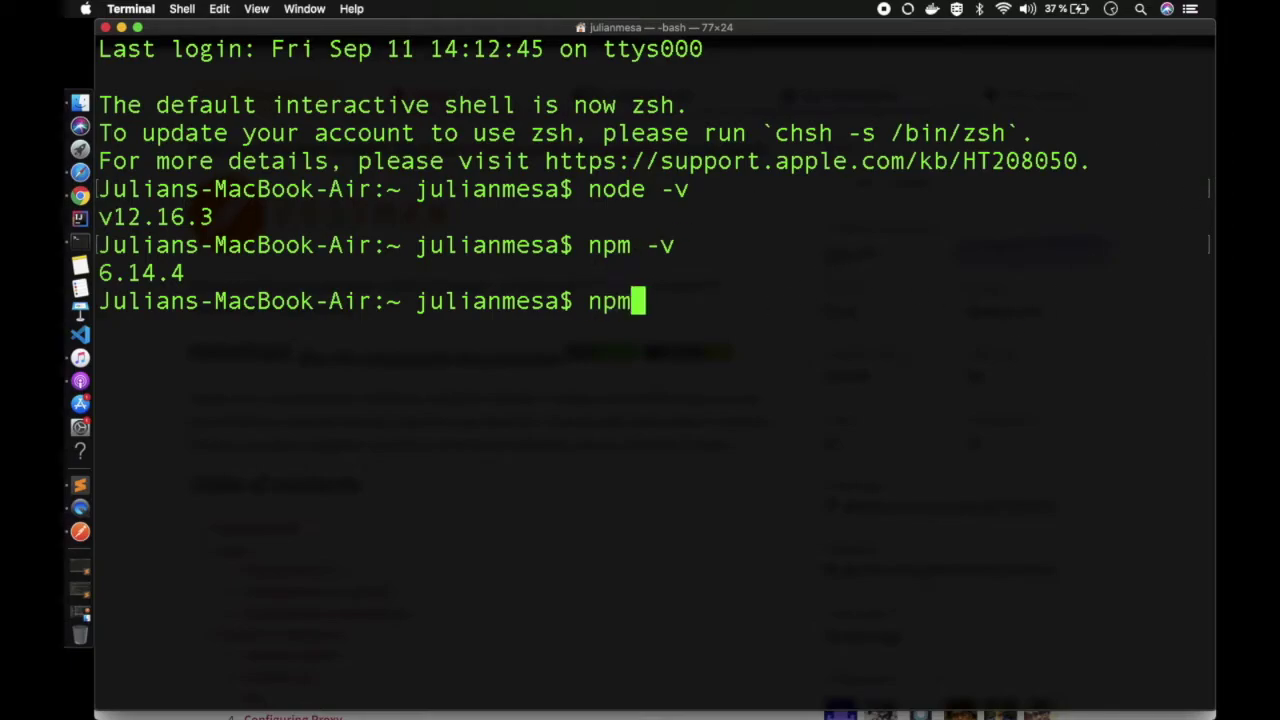
text( install -g newm)
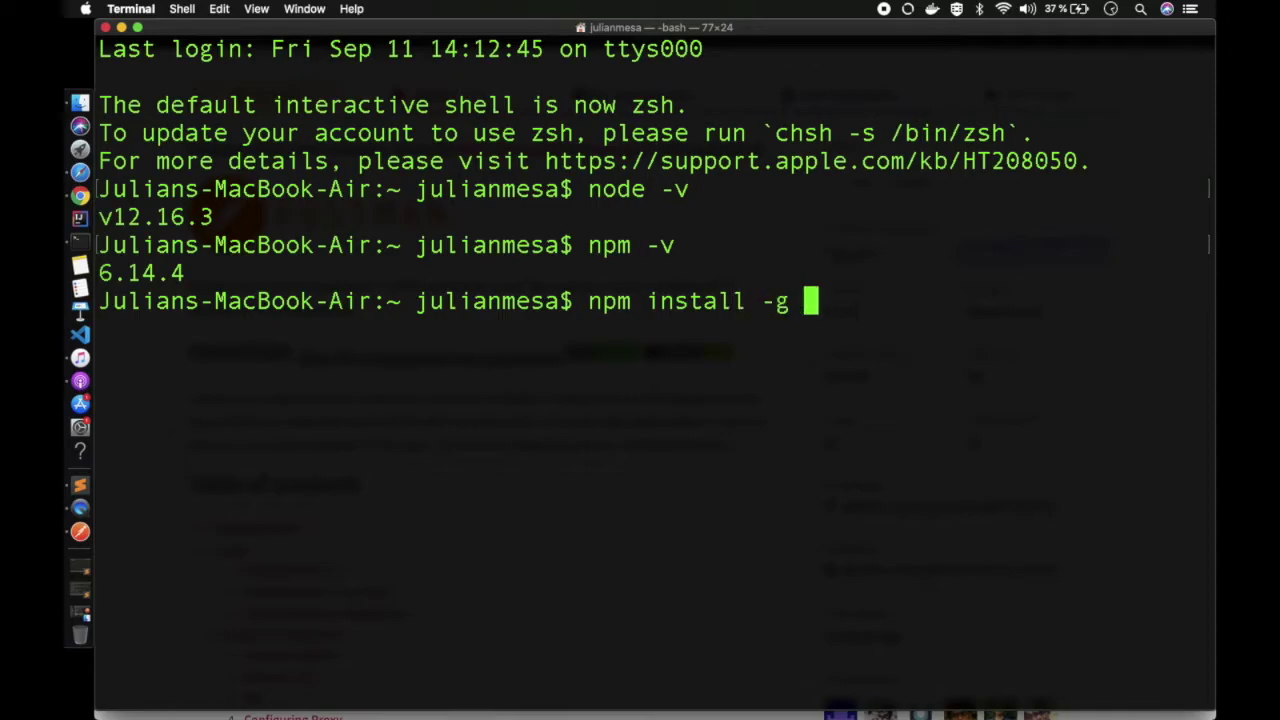
text(an)
key(Return)
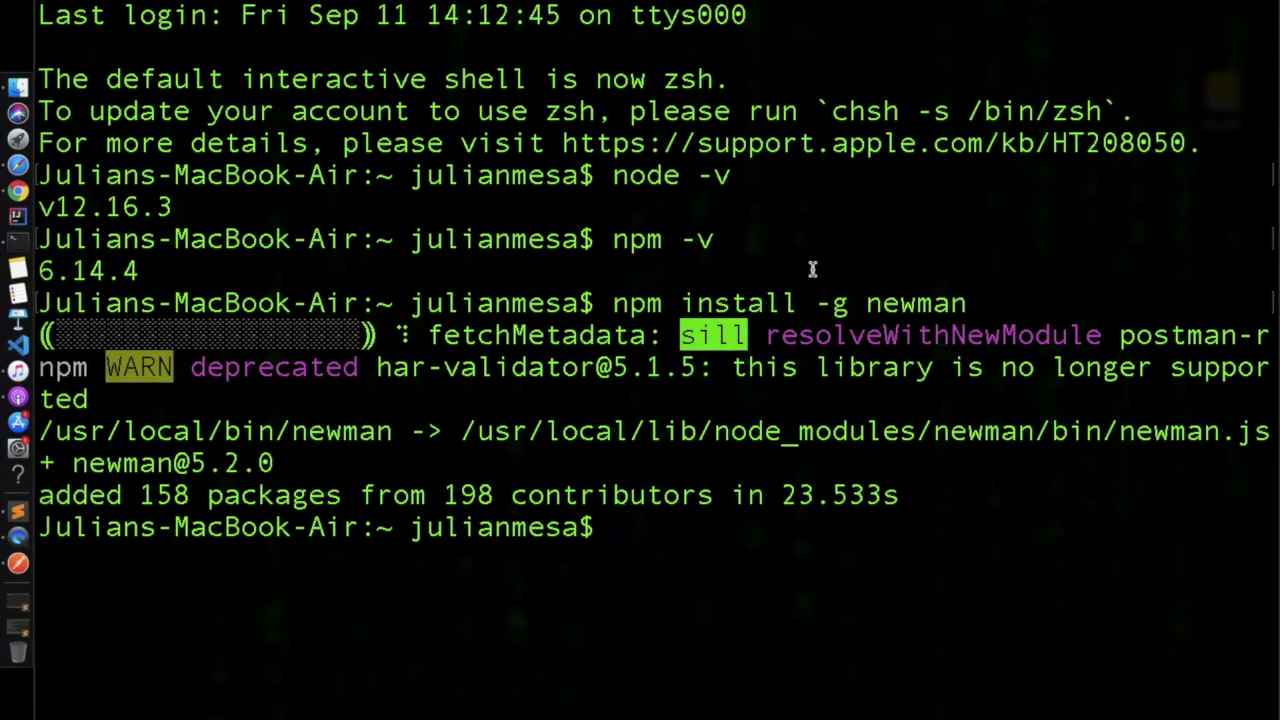
- Switch to Postman and export the ReqRes collection as a JSON file in the recommended Collection v2.1 format
key(ctrl+Right)
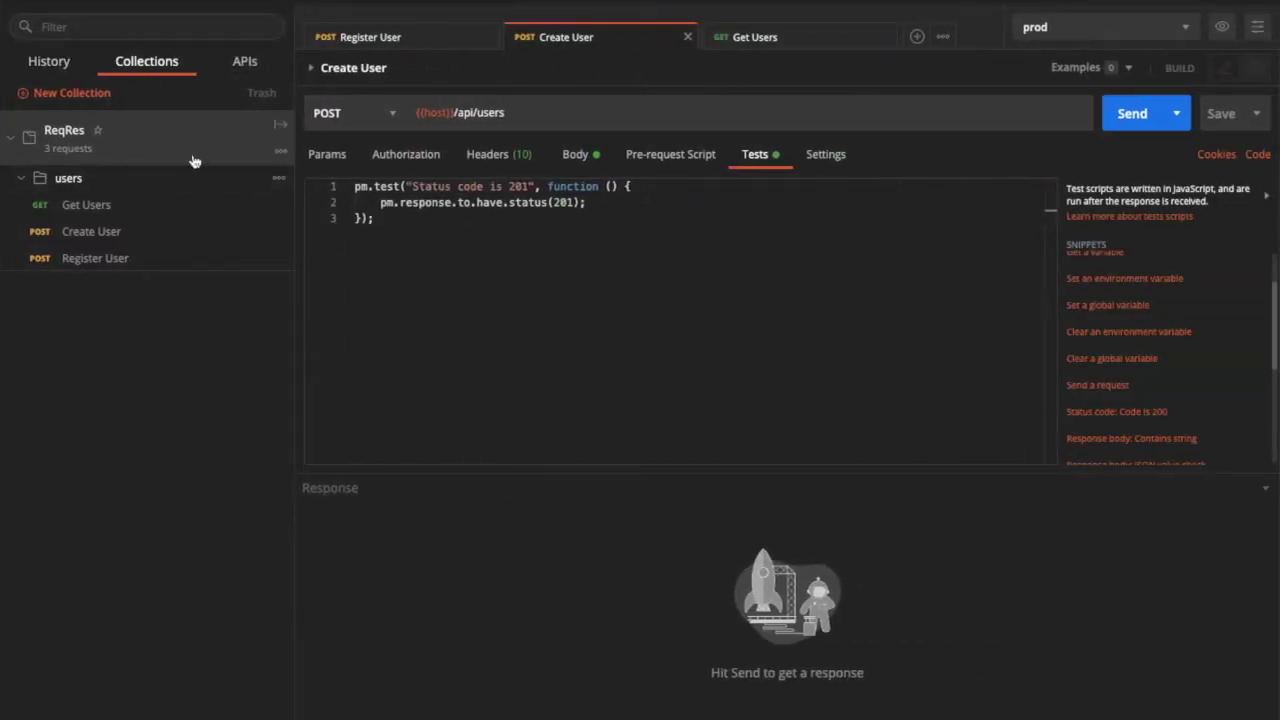
click(280, 154)
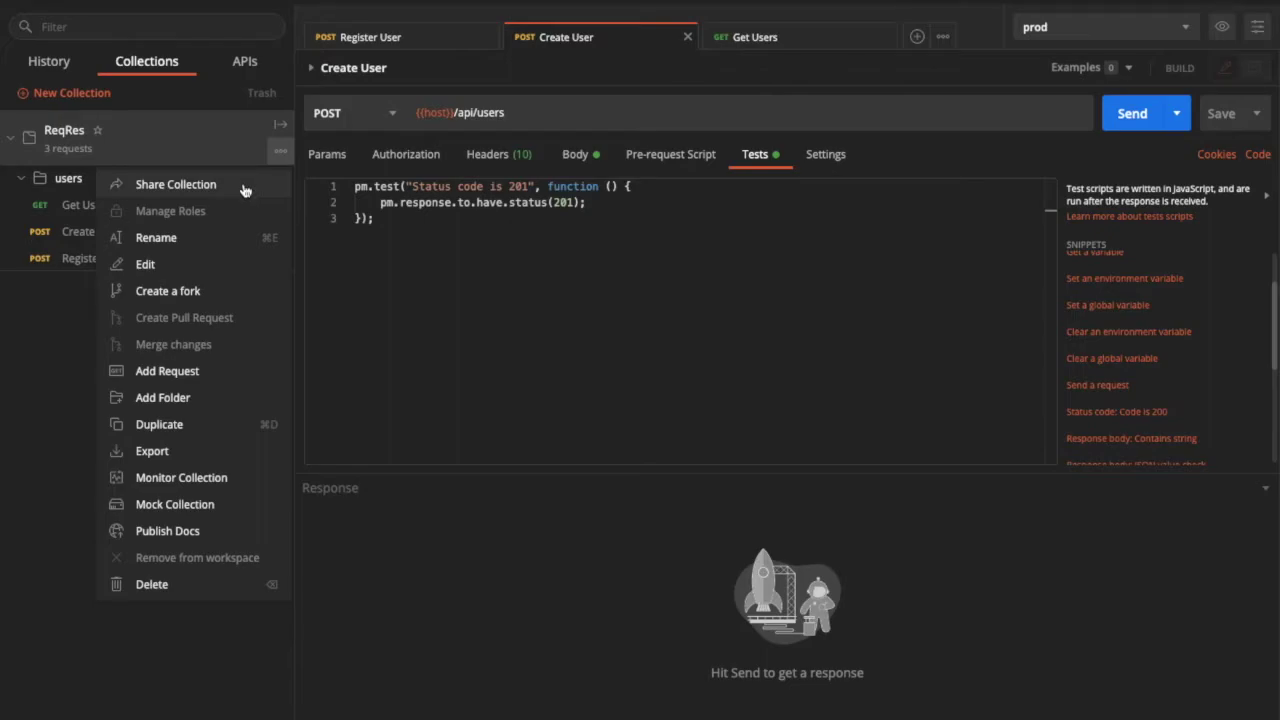
click(213, 453)
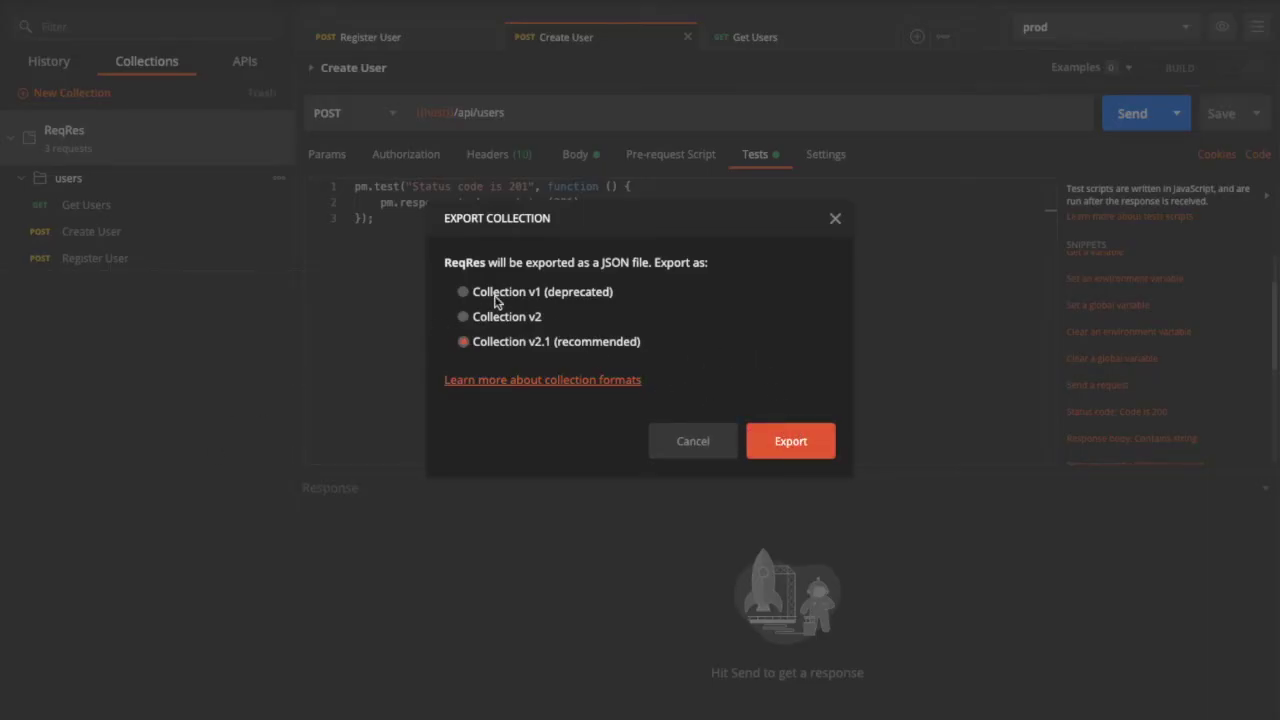
click(776, 458)
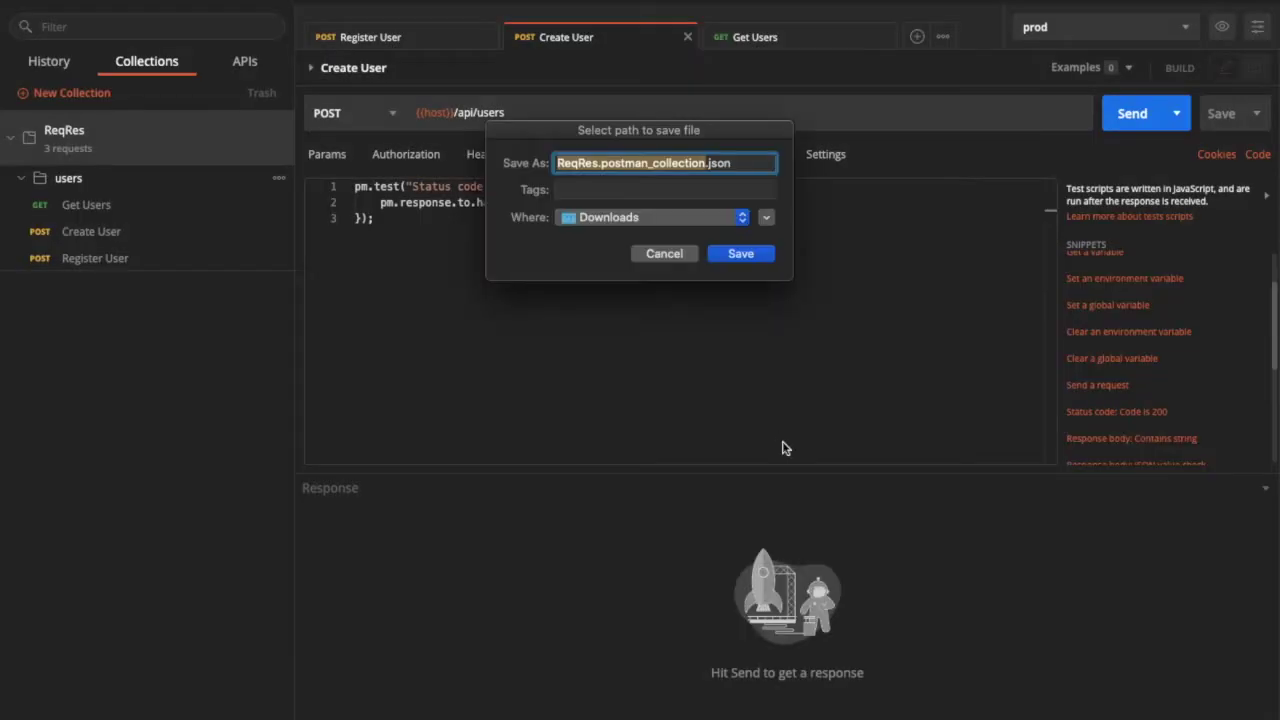